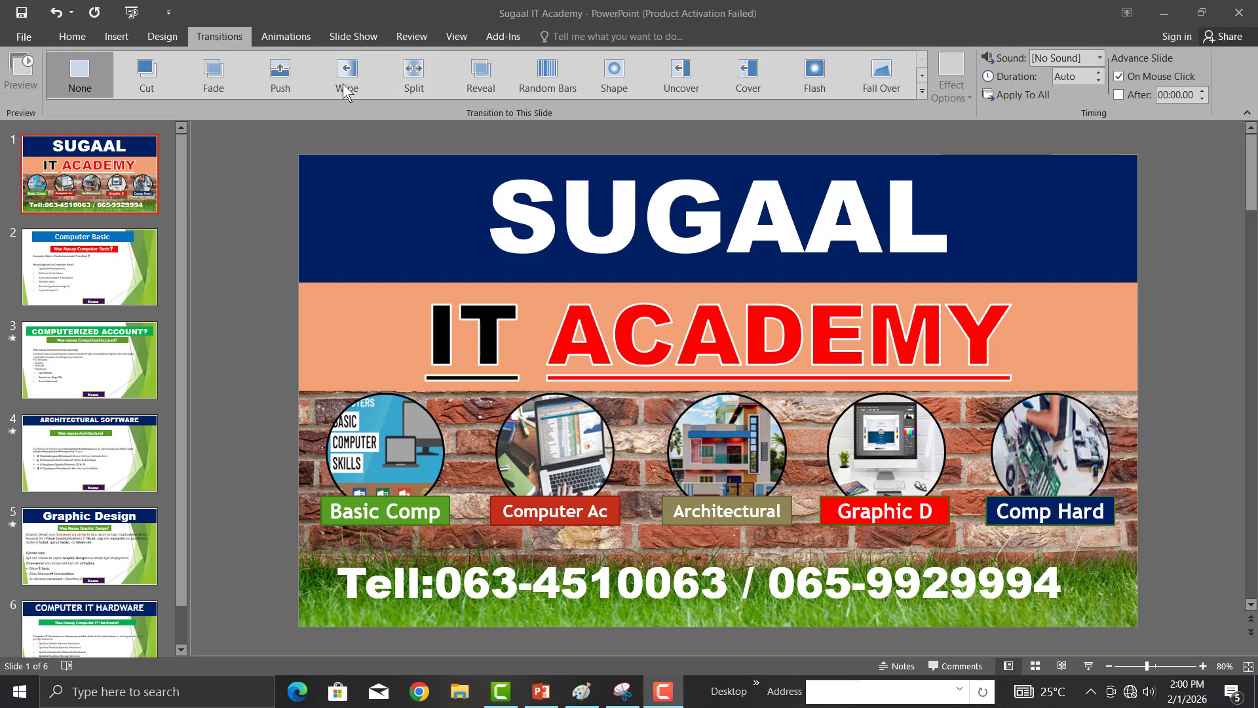
Apply the Push transition to the SUGAAL IT ACADEMY title slide and set its duration to 04.25.
click(281, 79)
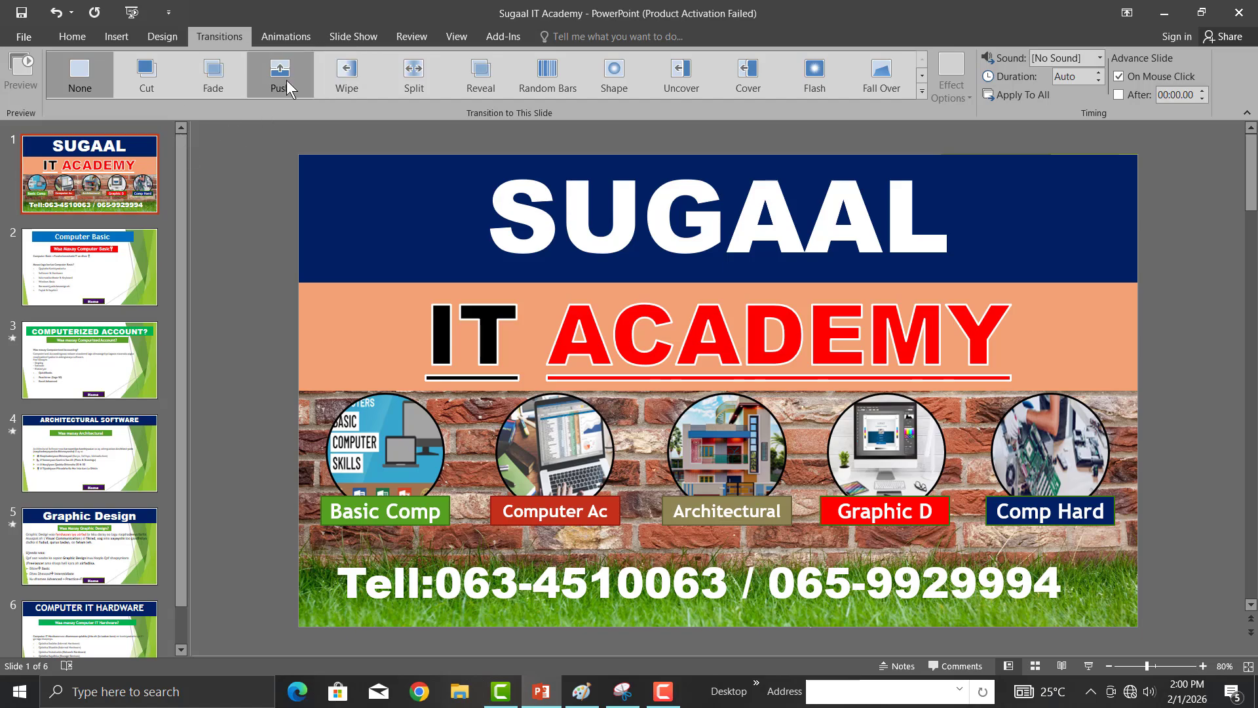
click(286, 80)
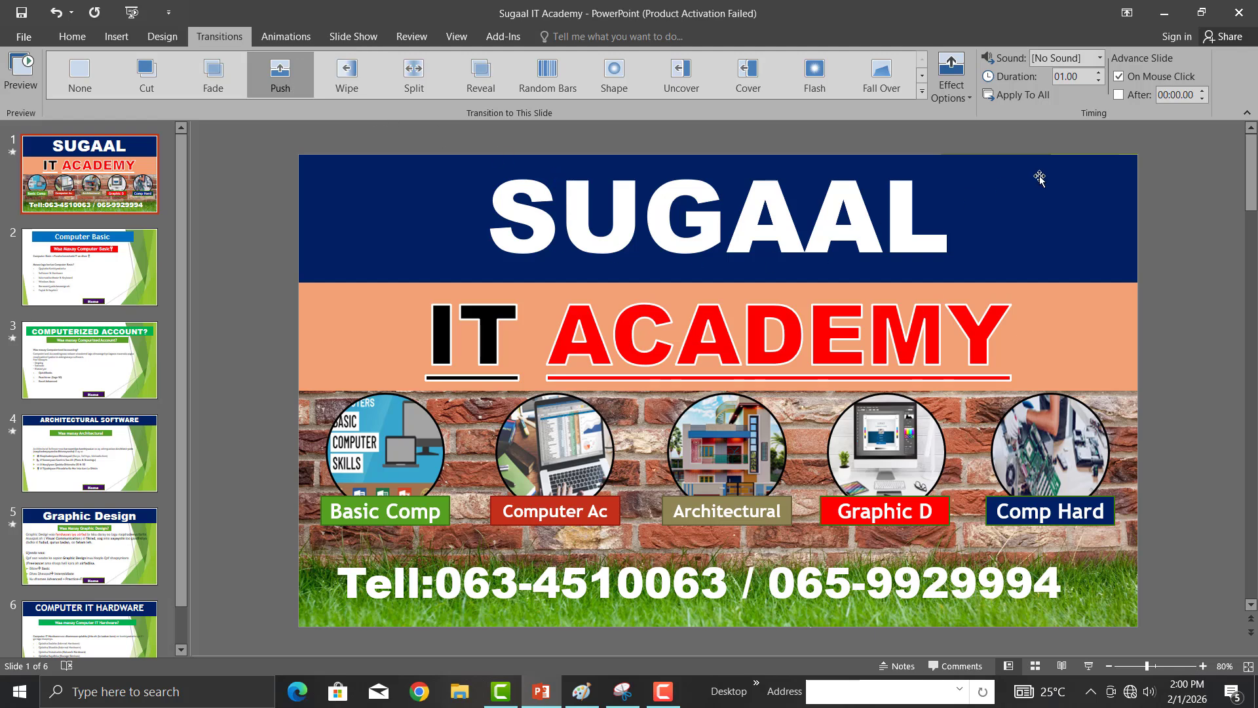
click(1101, 70)
click(1101, 72)
click(1101, 71)
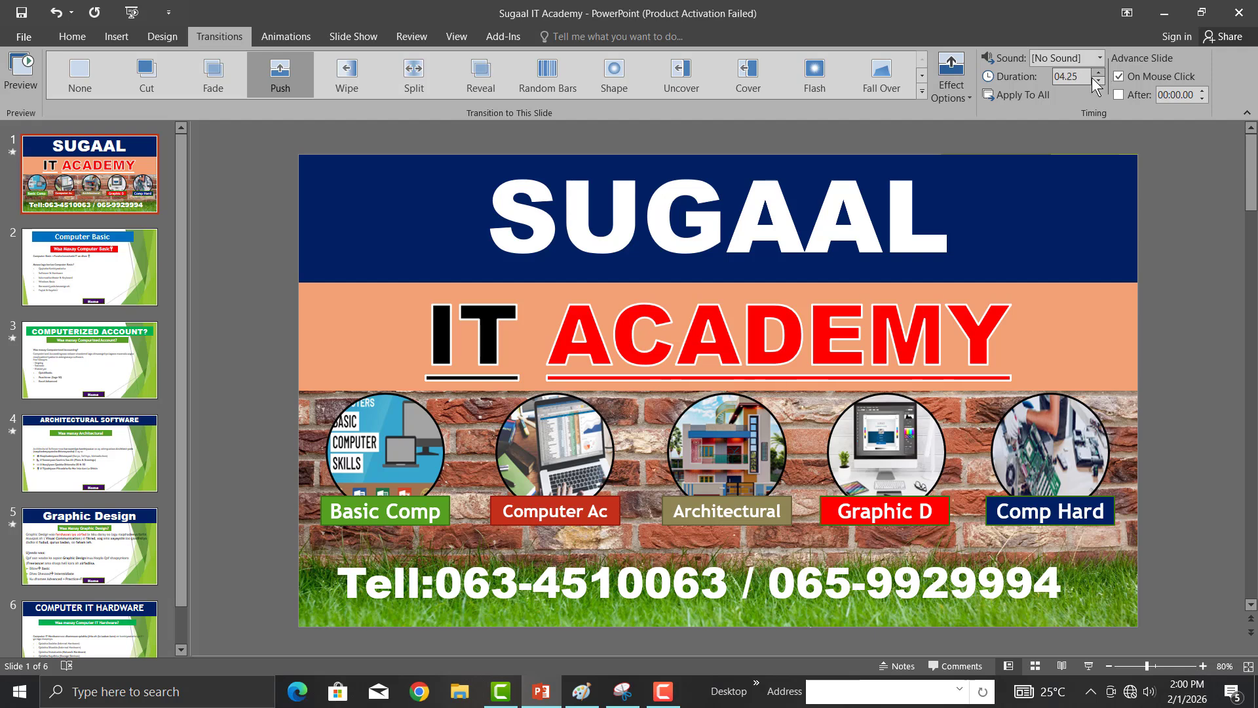
Try Split, Reveal, Random Bars and Shape on the Computer Basic slide, settling on the Uncover transition with a 03.00 duration.
click(96, 277)
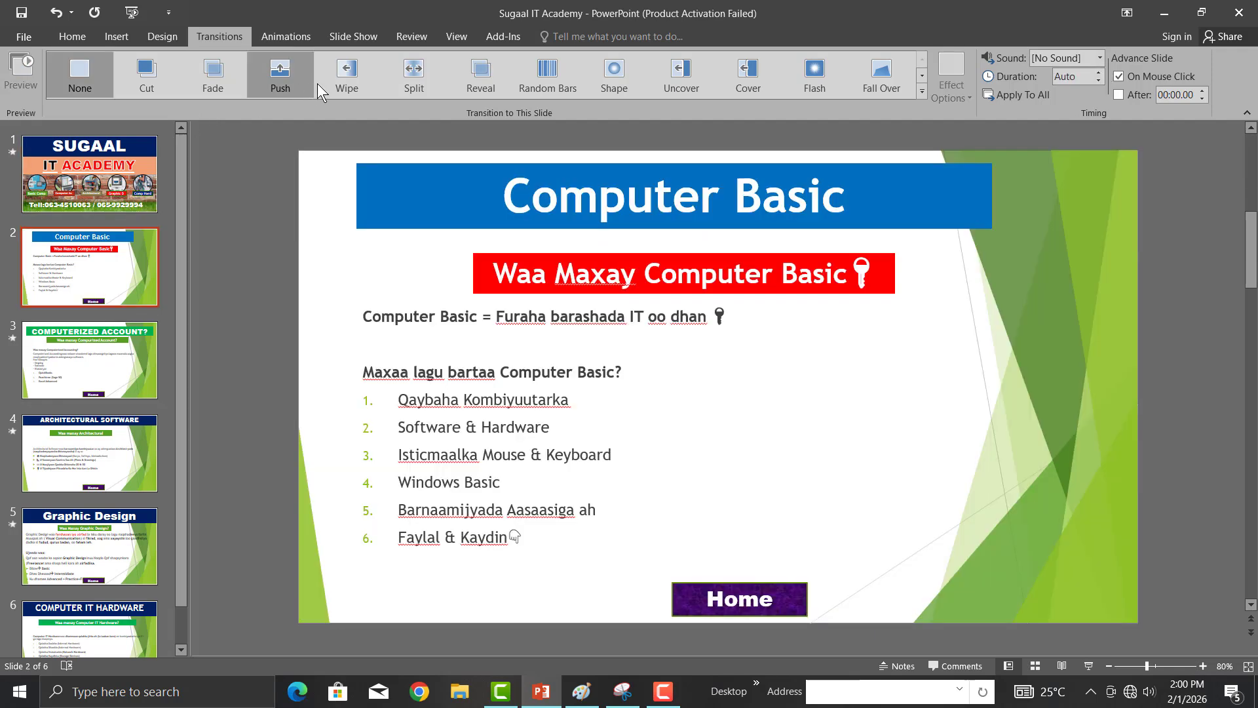
click(421, 76)
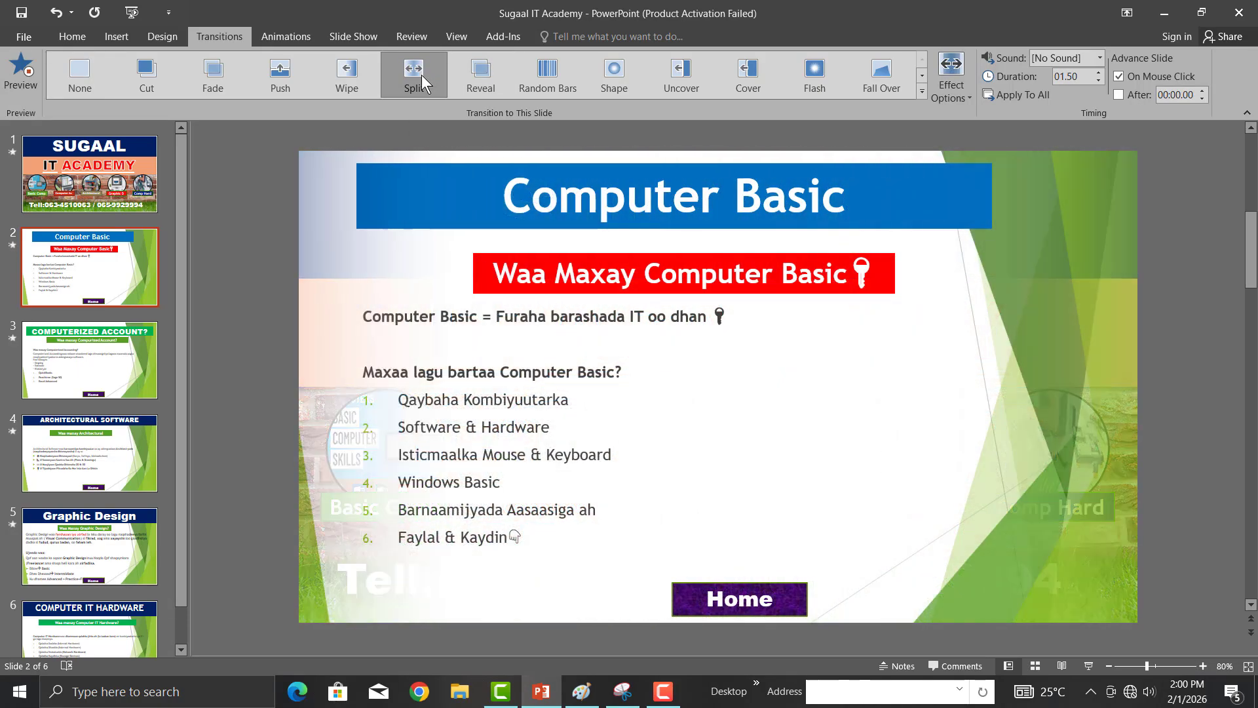
click(481, 77)
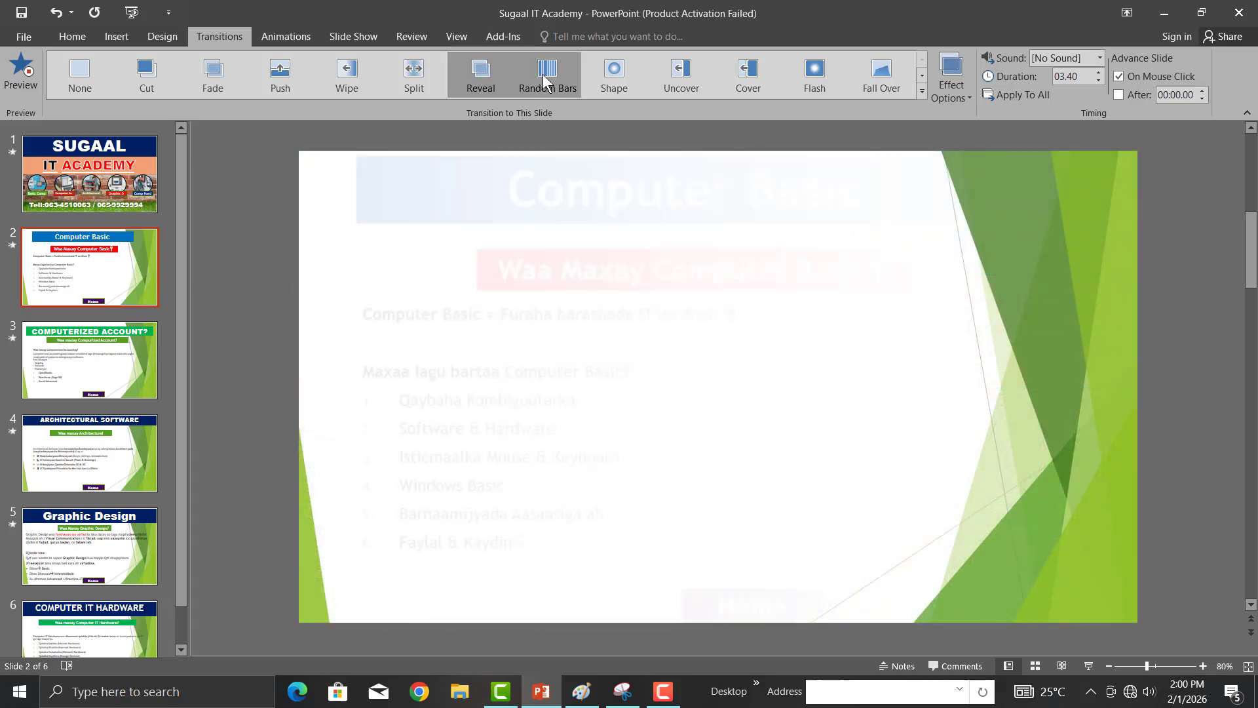
click(543, 74)
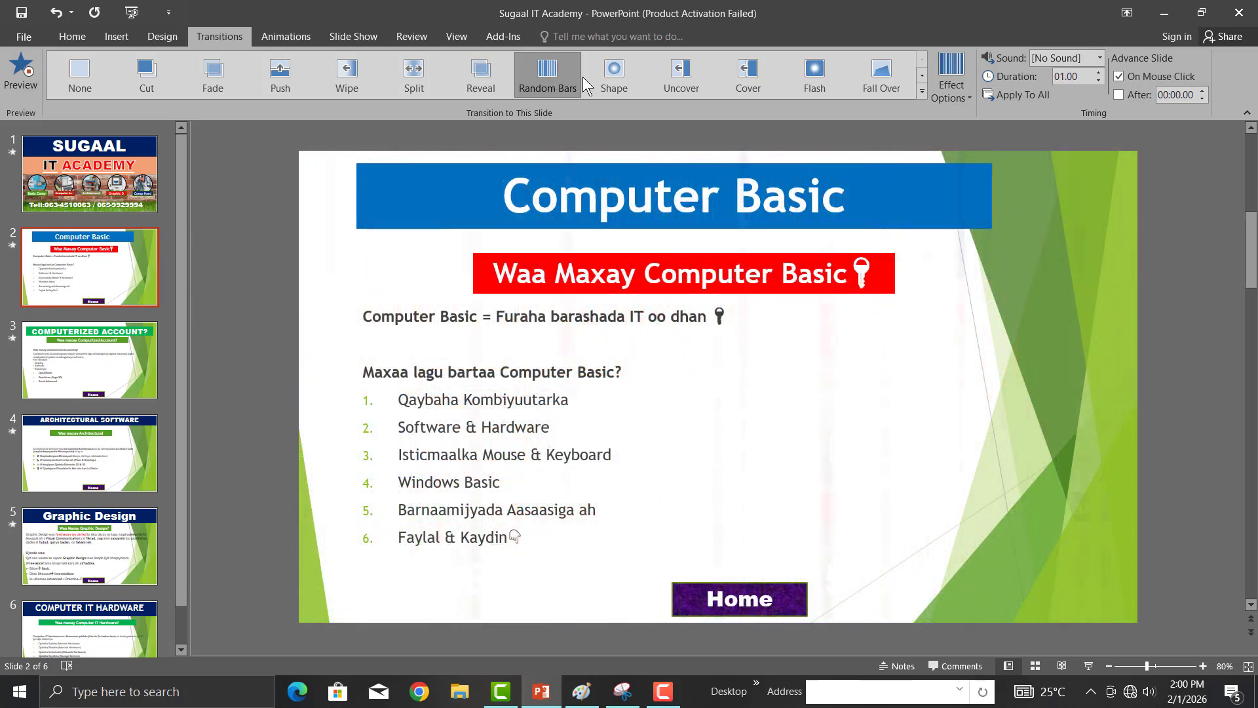
click(609, 78)
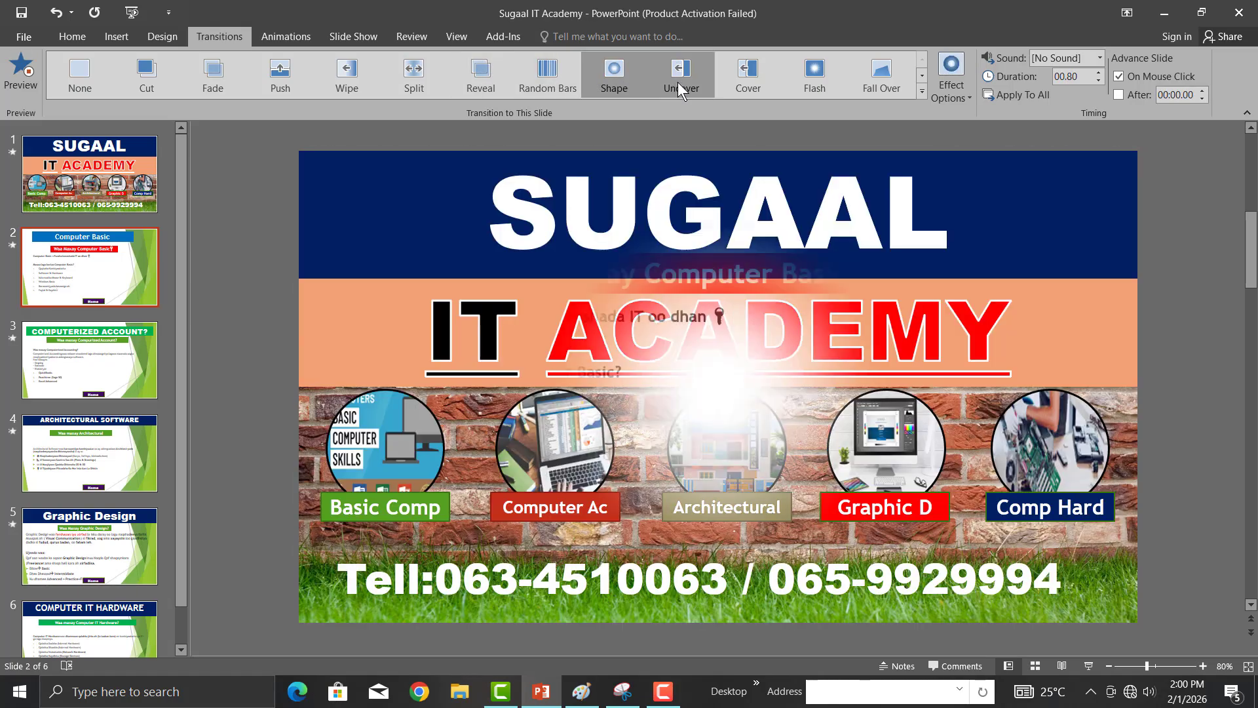
click(680, 81)
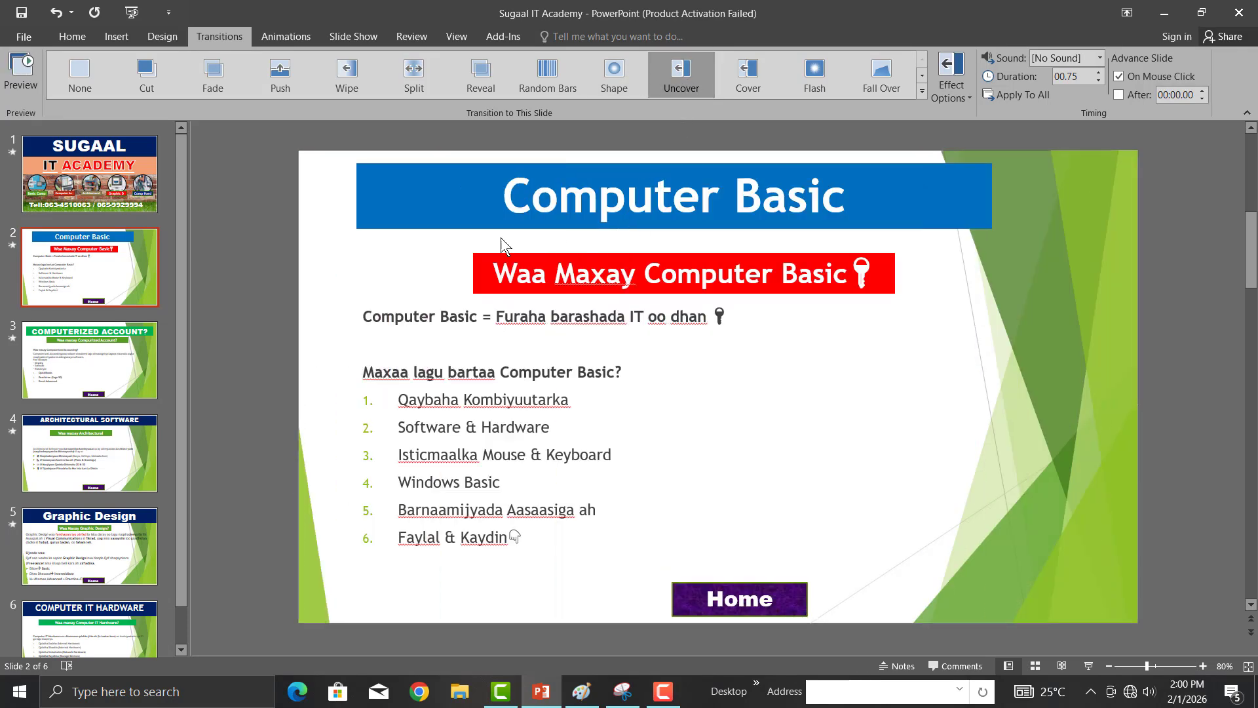
click(1098, 73)
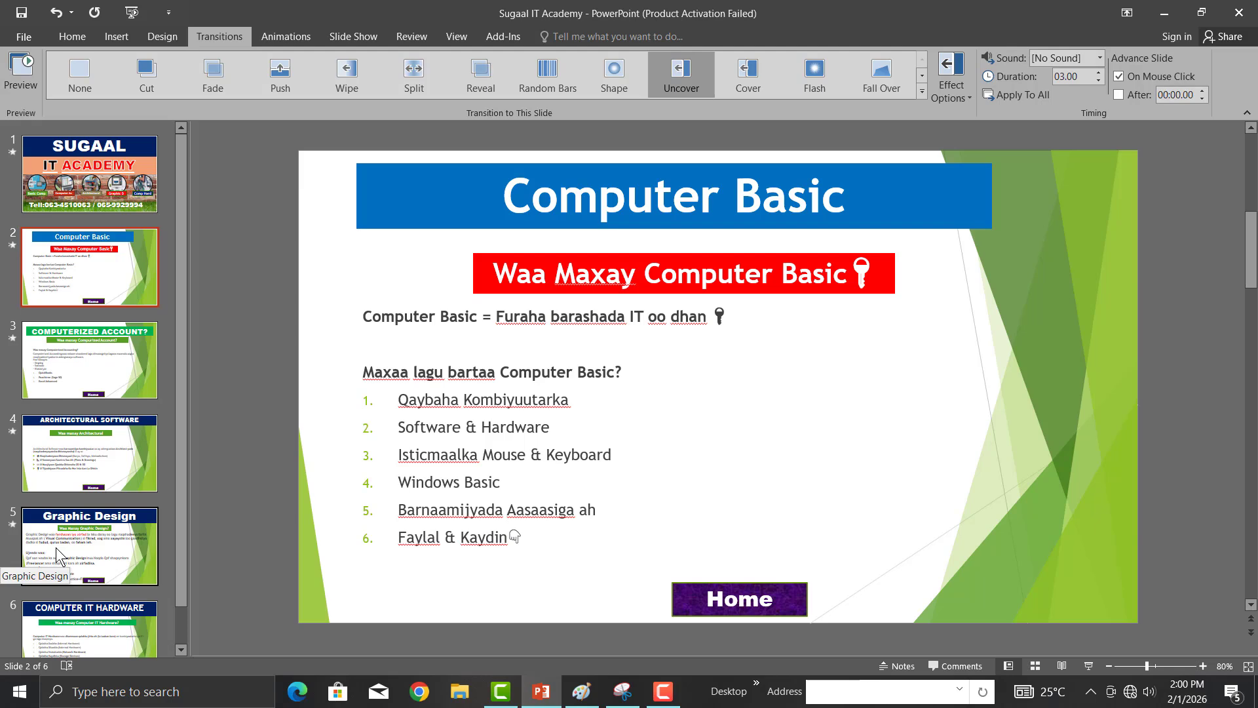
Apply the Push transition to the Computer IT Hardware slide.
click(82, 614)
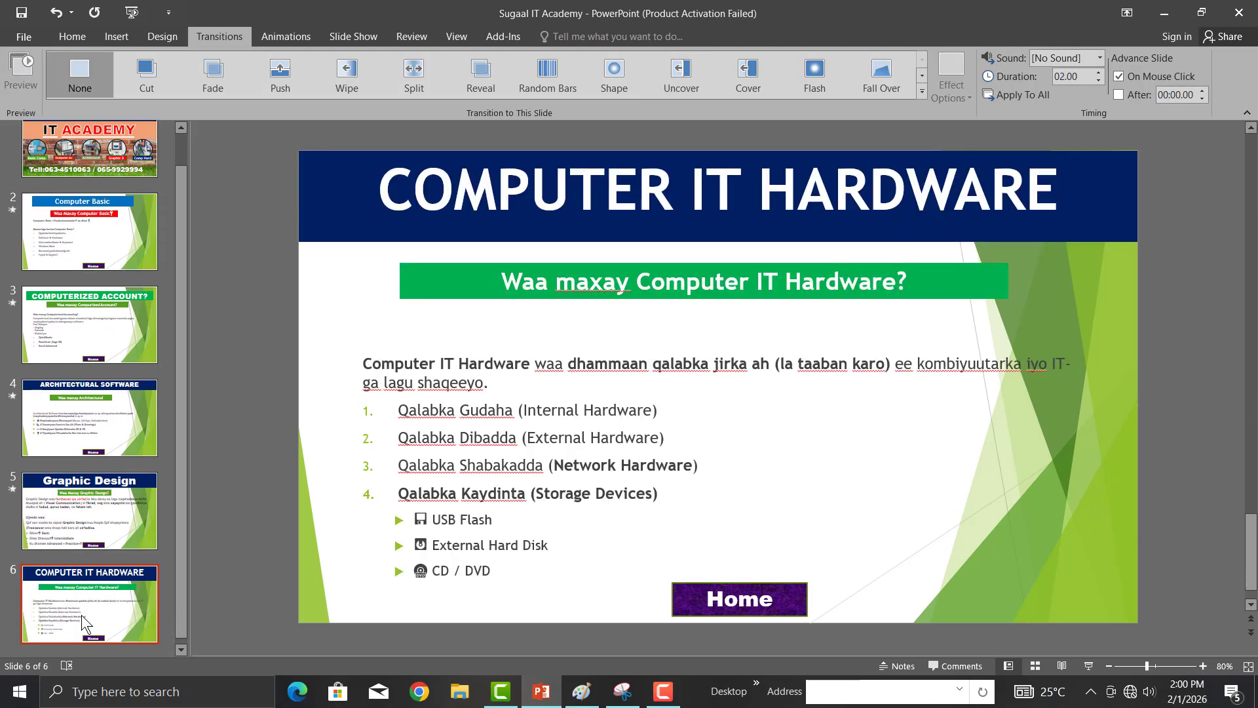
click(291, 87)
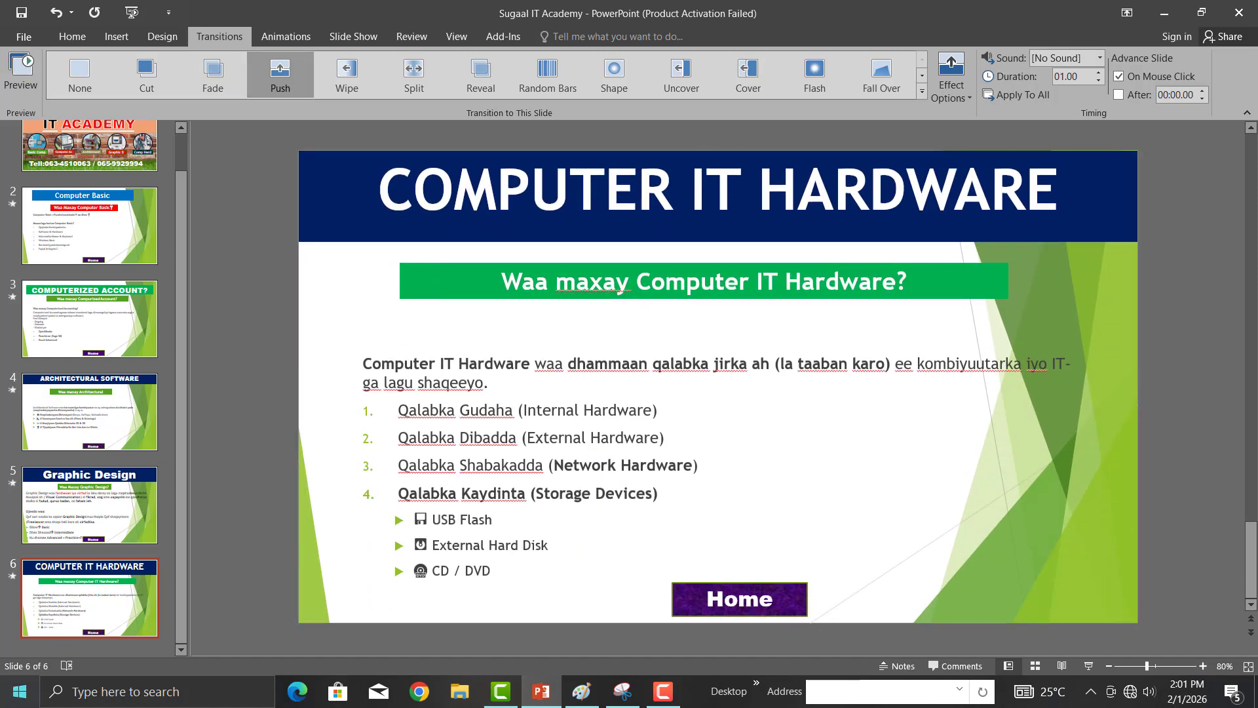
Open the full list of entrance effects for the SUGAAL title box on slide 1.
scroll(31, 295, up, 2)
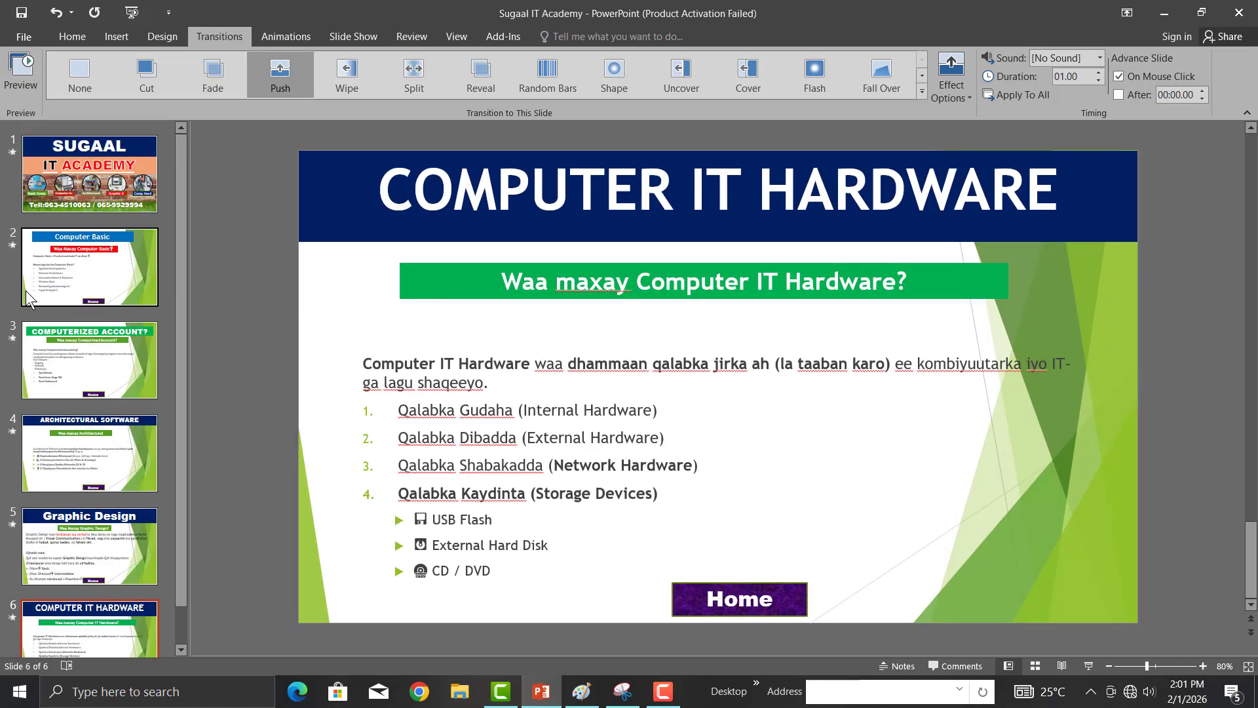
click(72, 173)
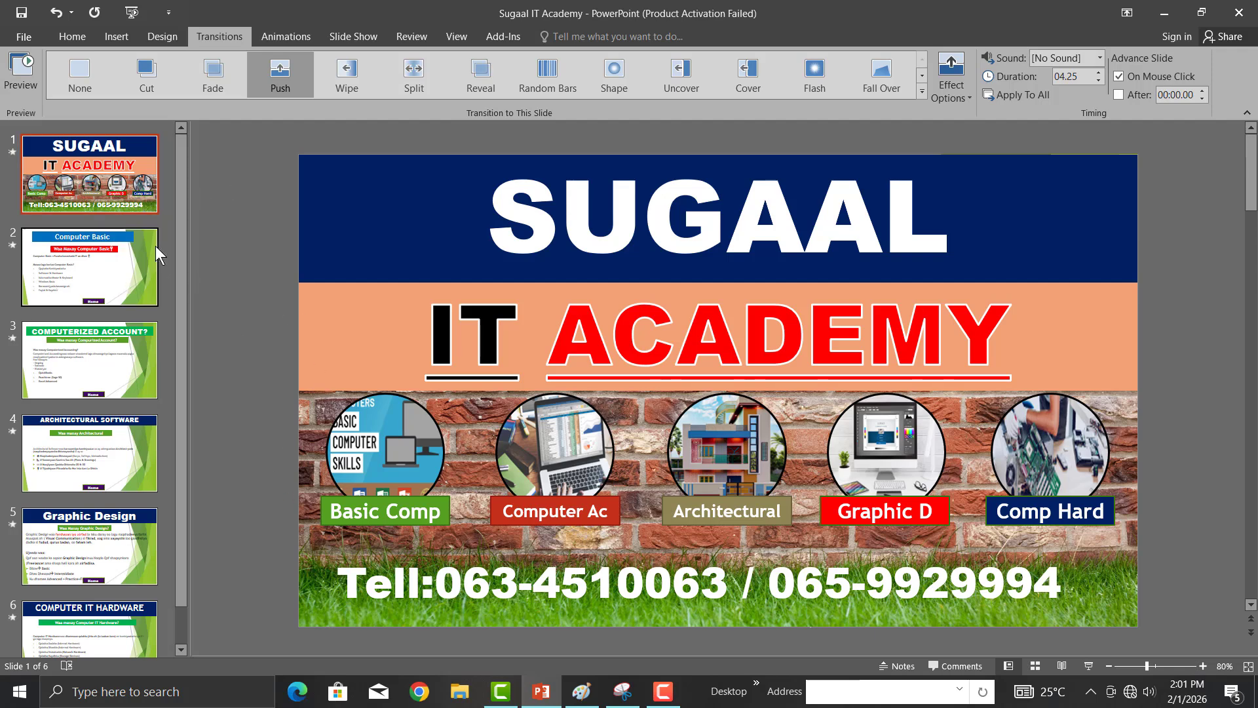
click(300, 36)
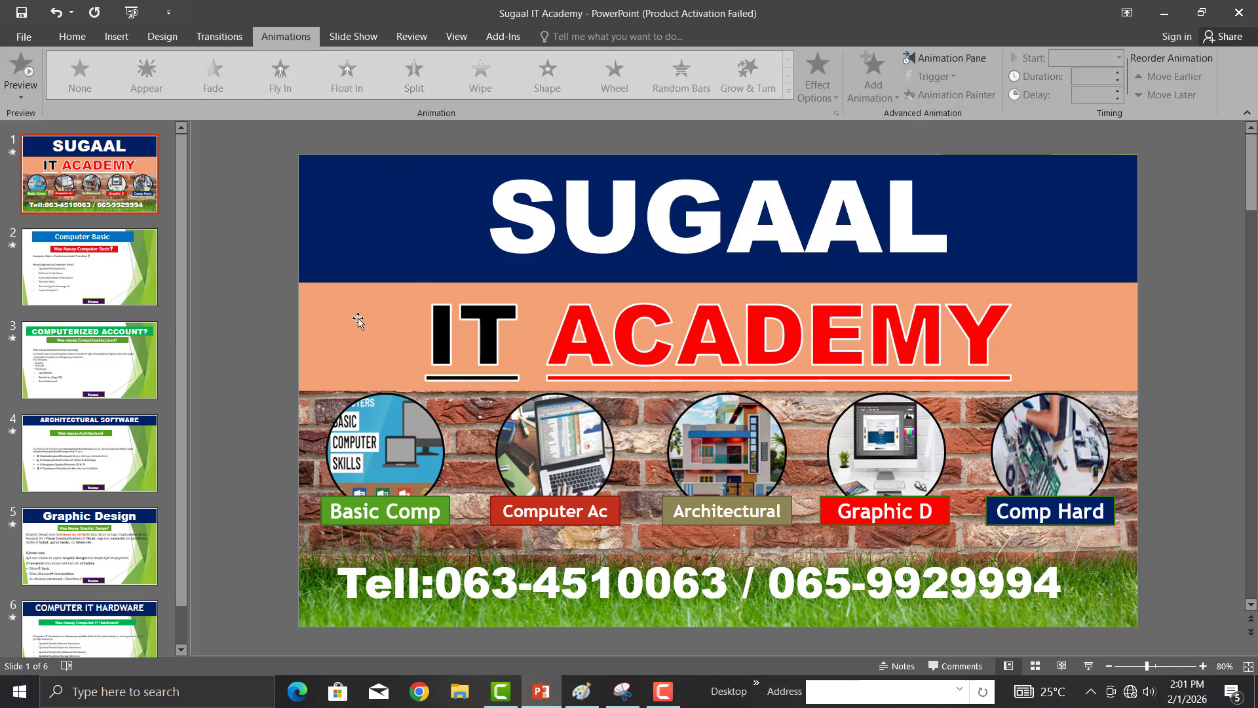
click(554, 227)
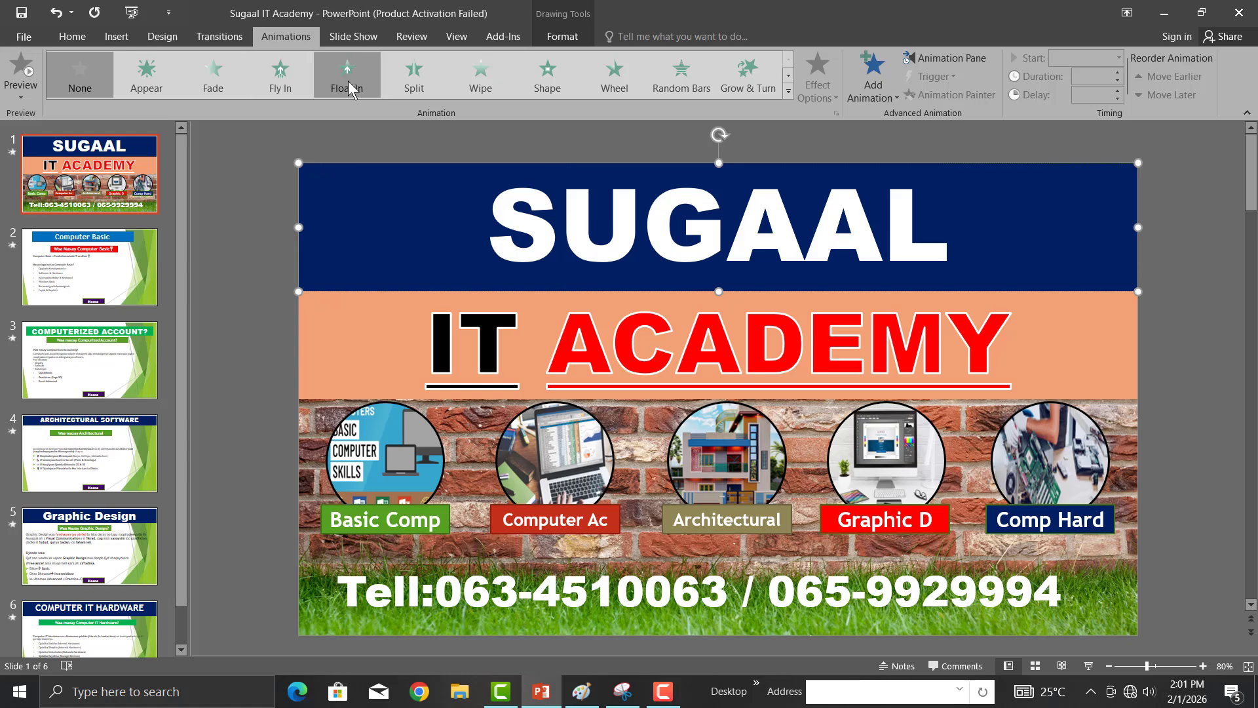
click(789, 92)
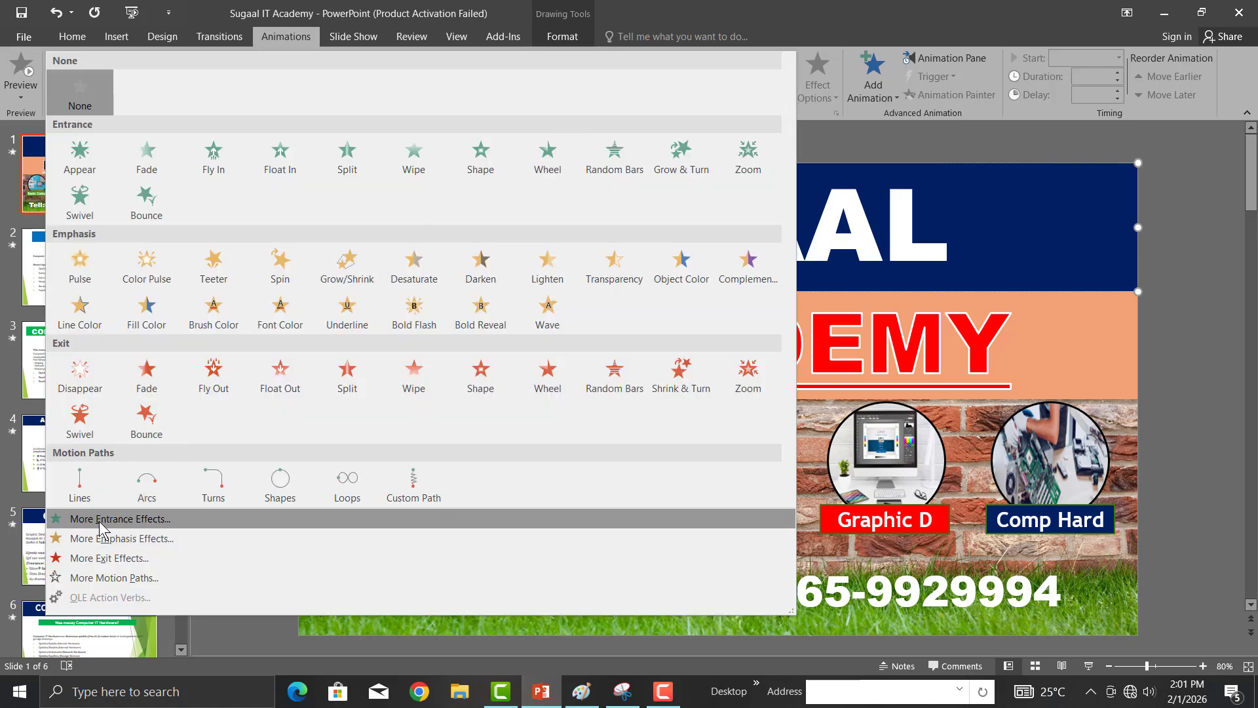
click(100, 521)
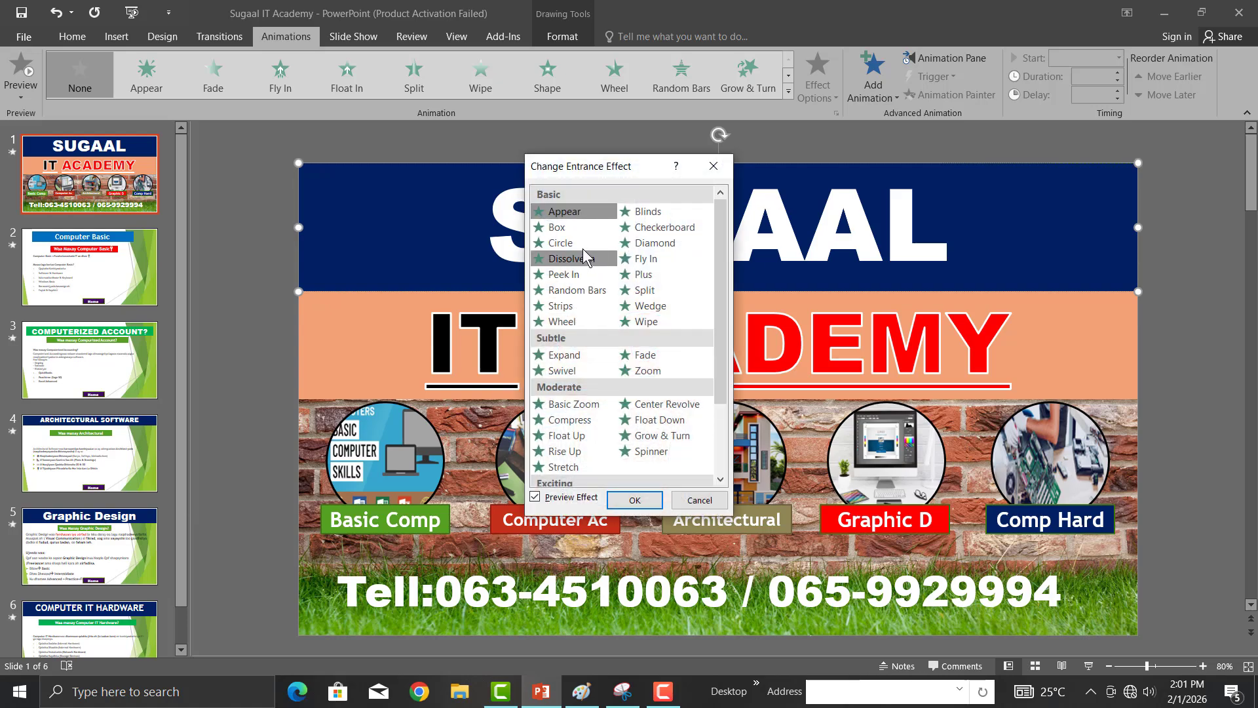
Preview the Moderate entrance effects Basic Zoom, Compress, Float Up, Rise Up and Stretch on the SUGAAL title.
click(571, 404)
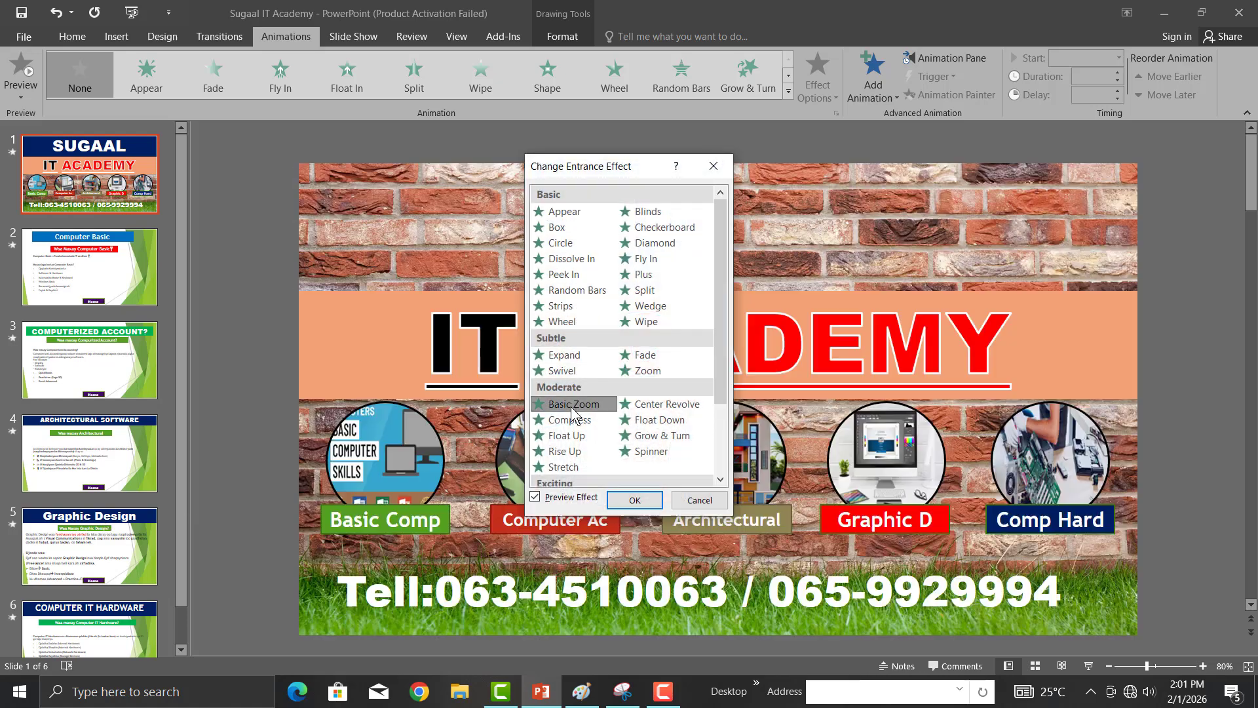
click(569, 420)
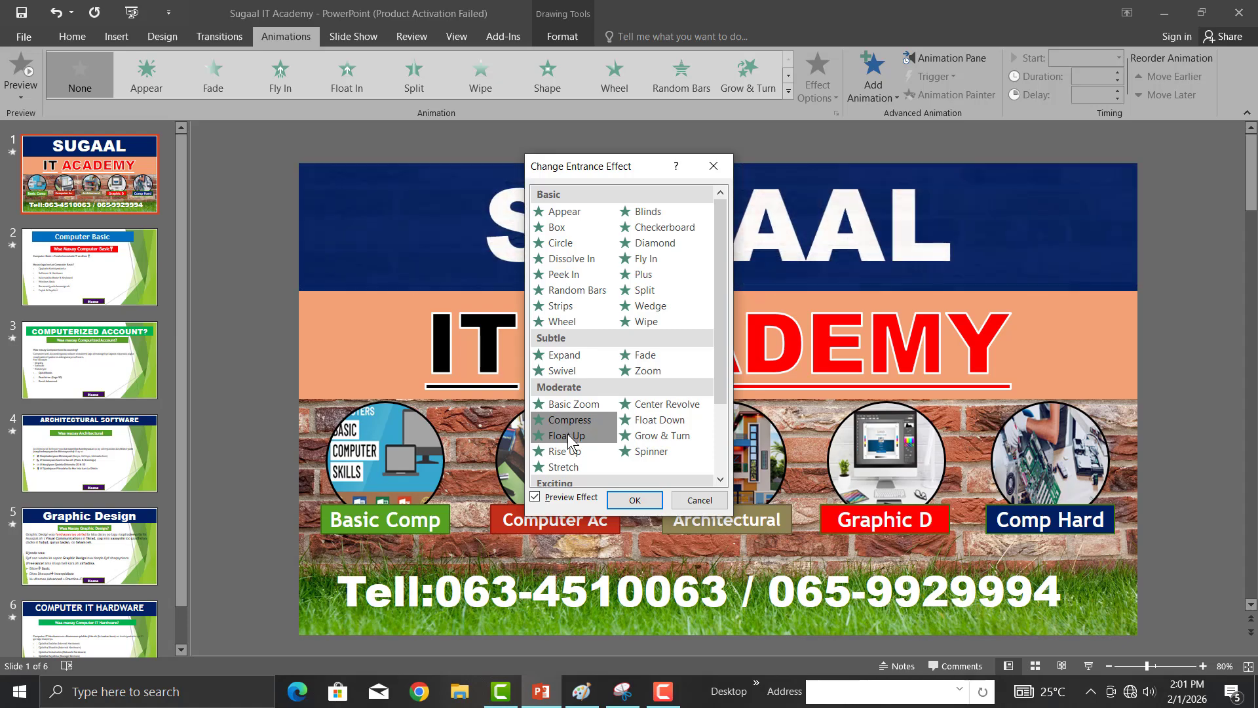
click(567, 437)
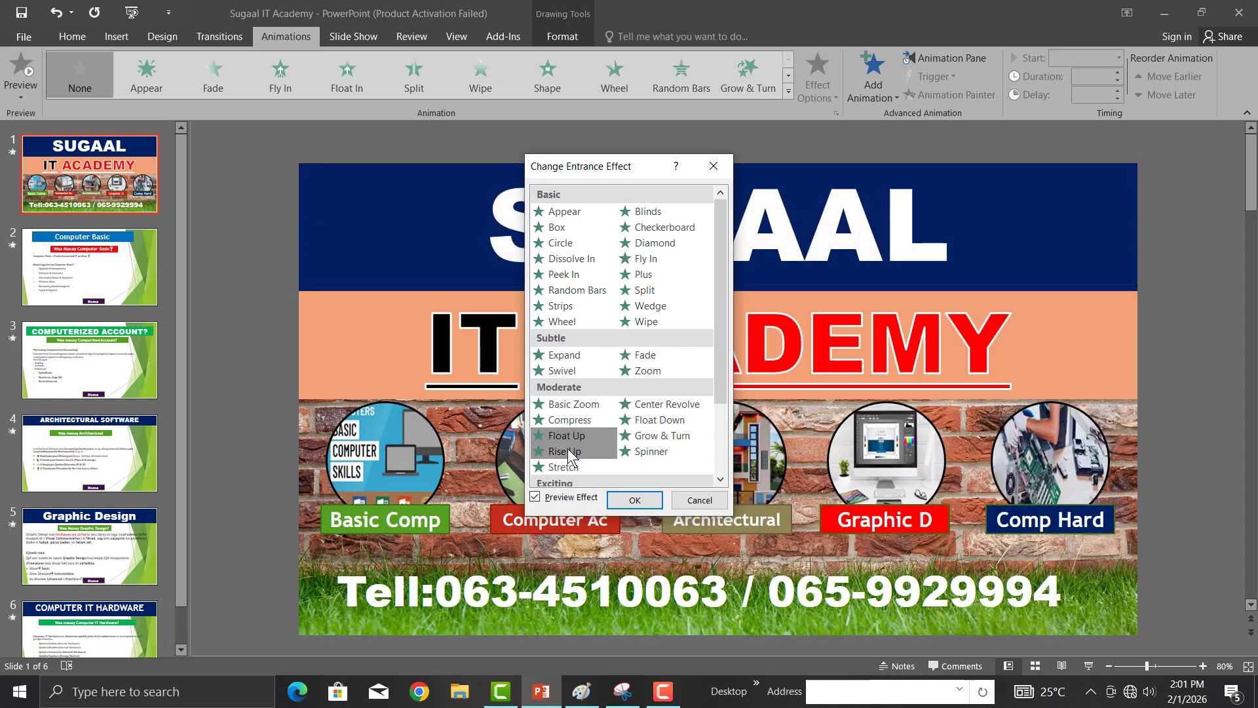
click(566, 452)
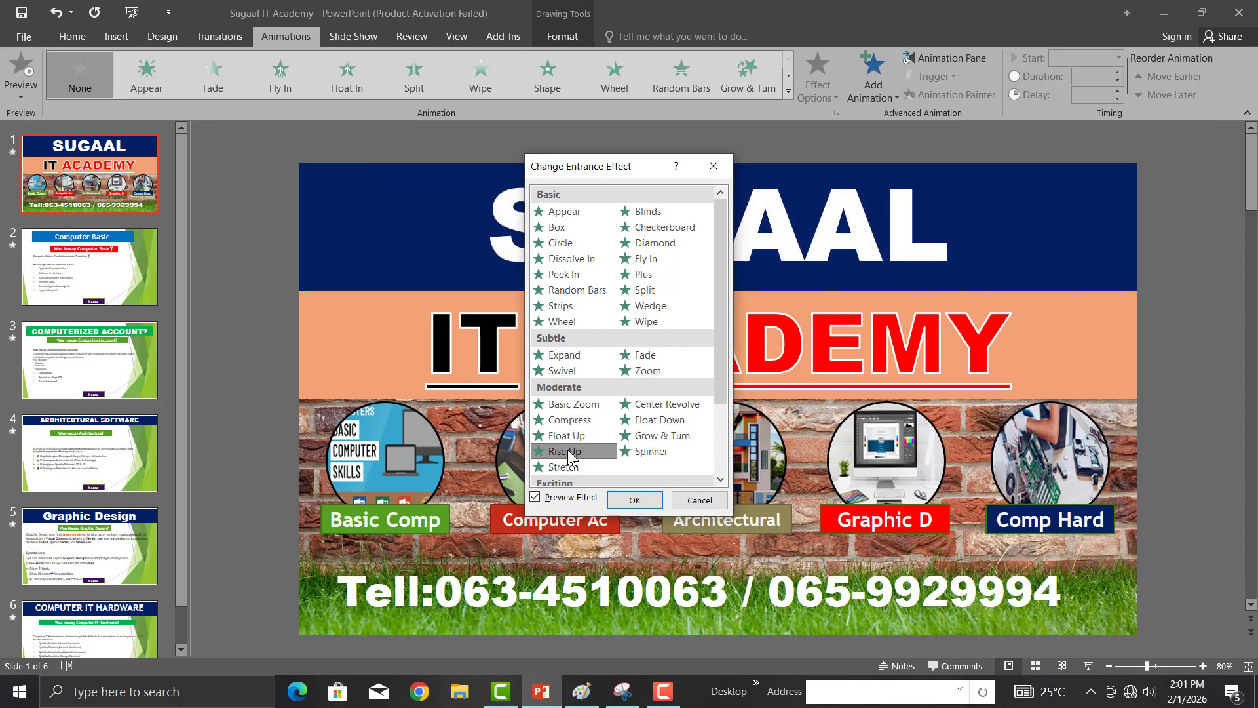
click(565, 466)
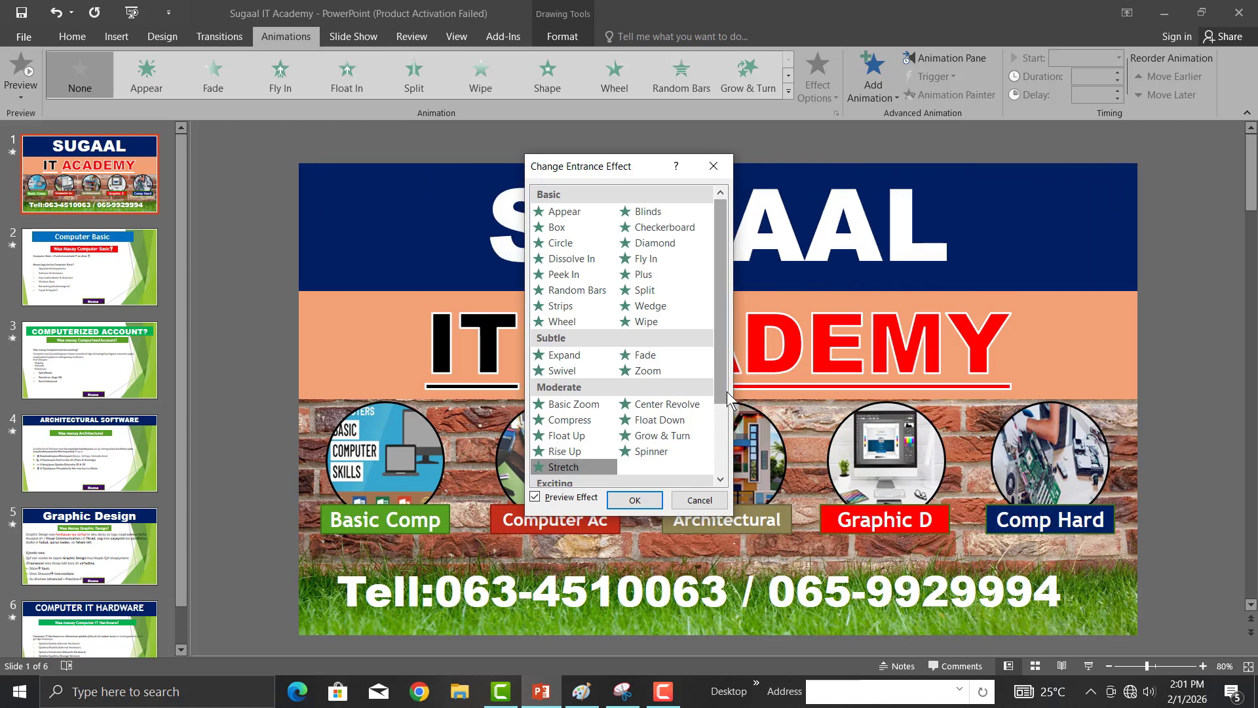
Preview the Exciting entrance effects Flip, Float, Drop and Spiral In on the SUGAAL title.
drag(728, 398, 738, 471)
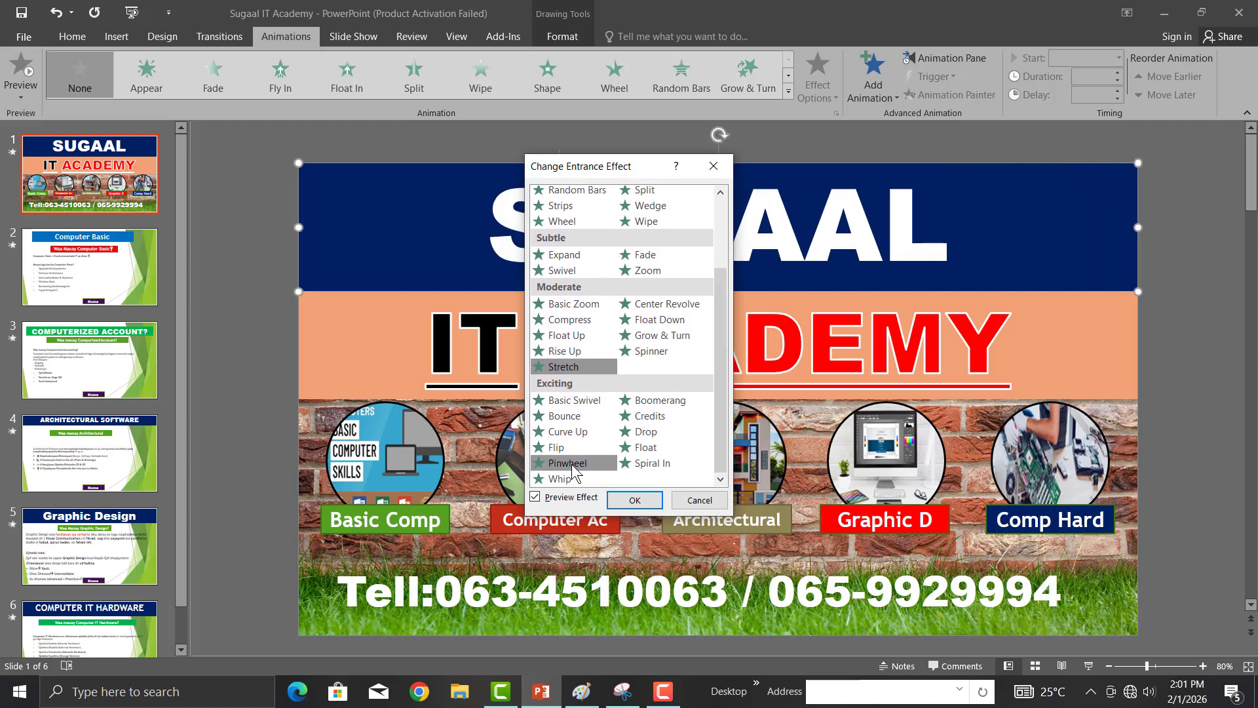
click(562, 449)
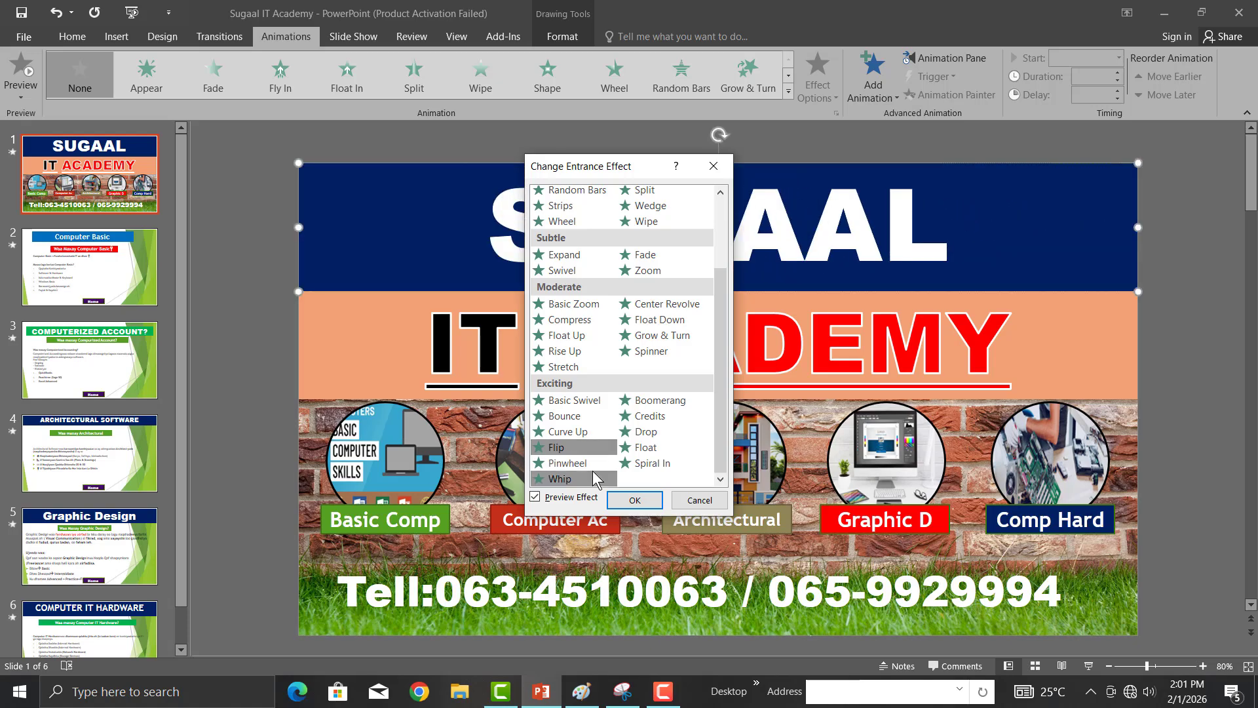
click(646, 449)
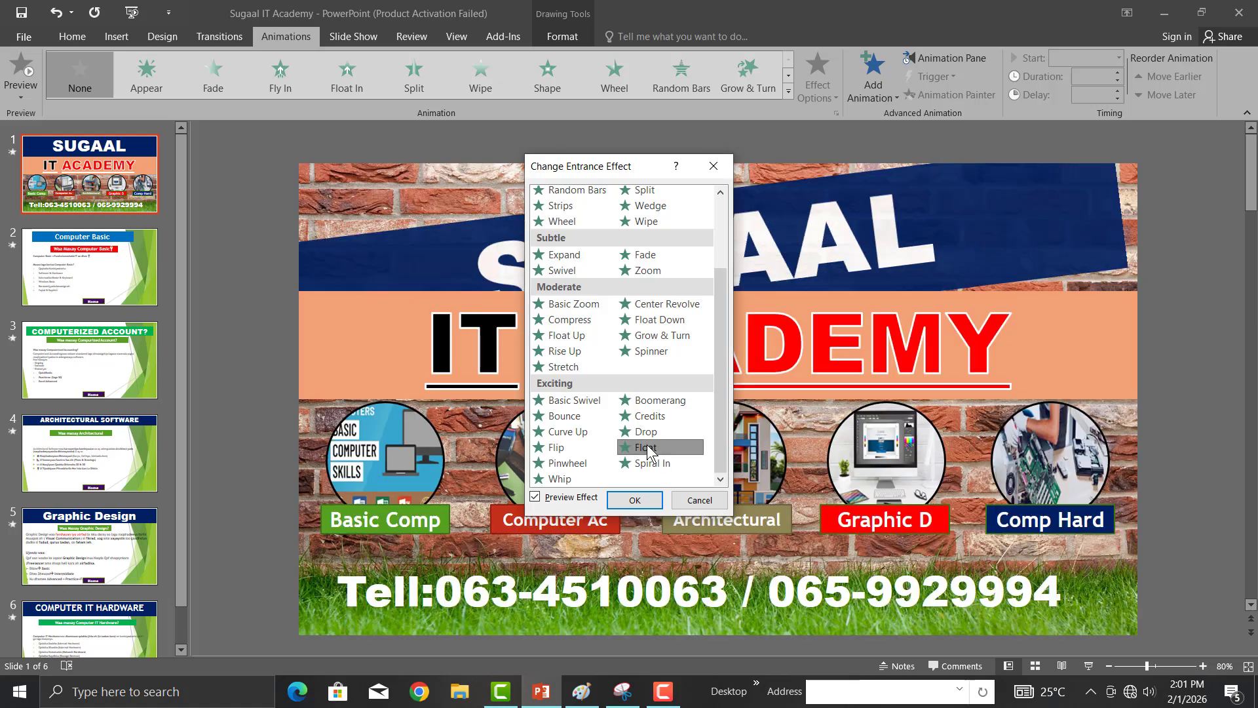
click(652, 436)
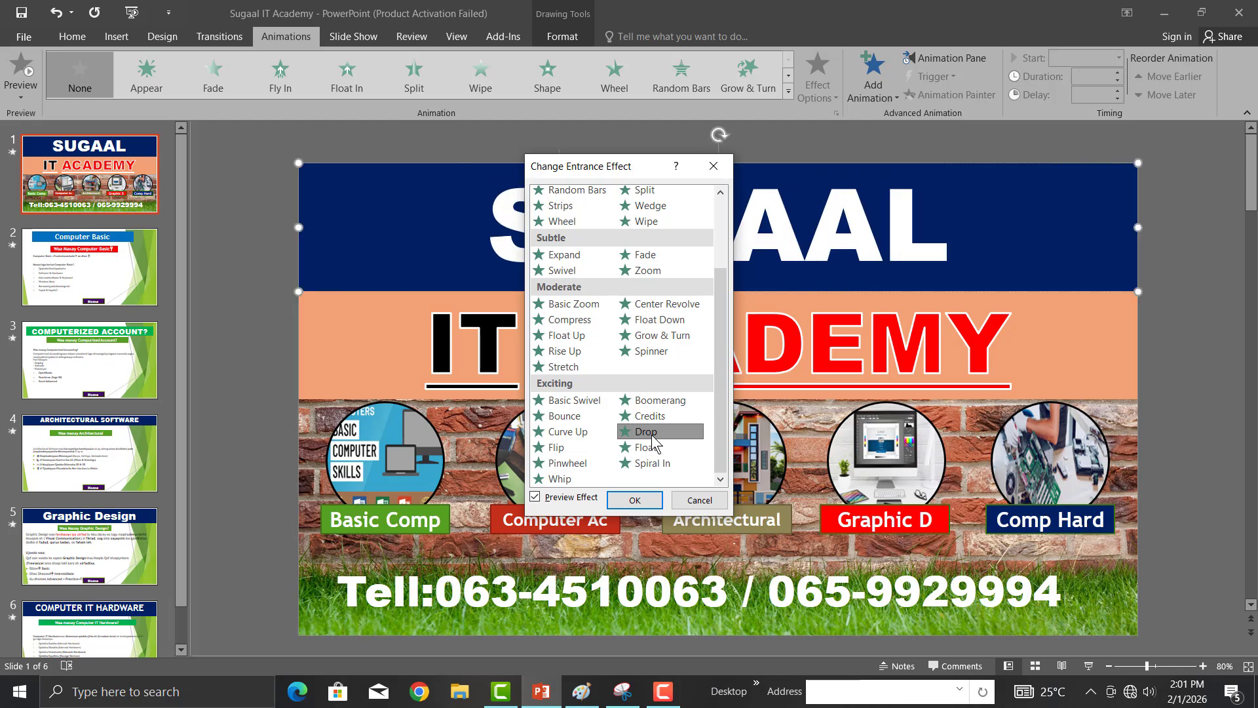
click(653, 463)
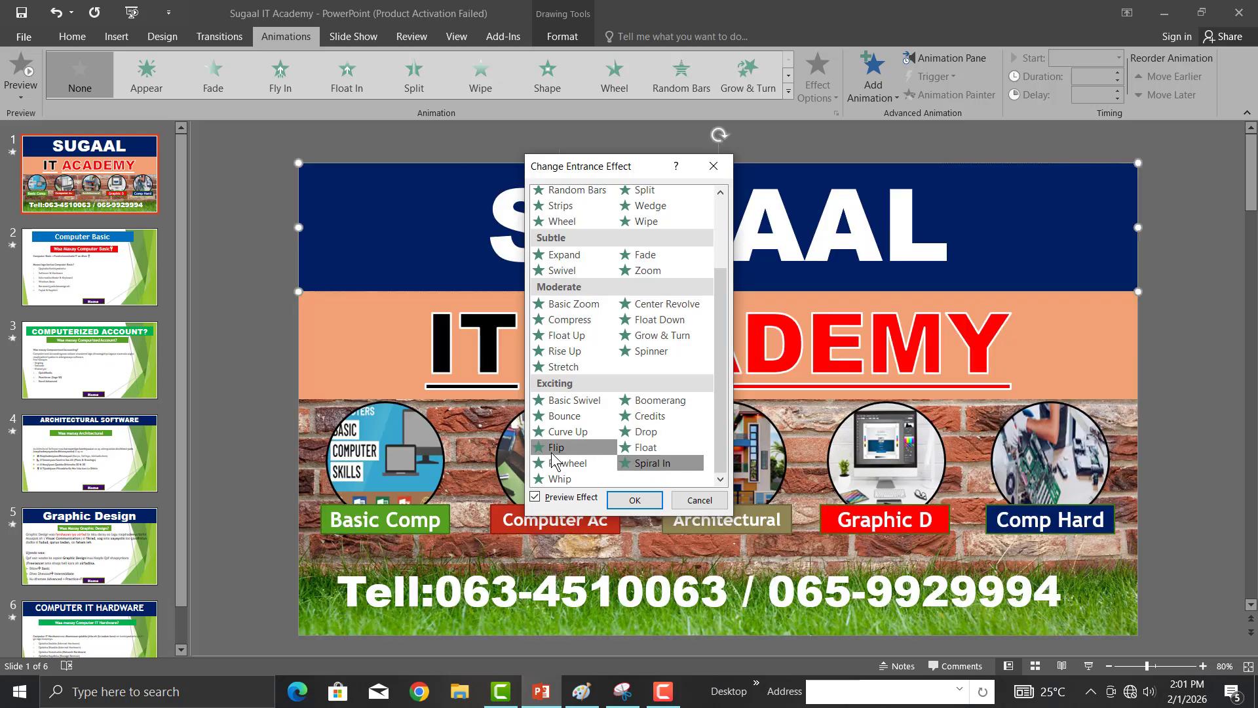
click(581, 446)
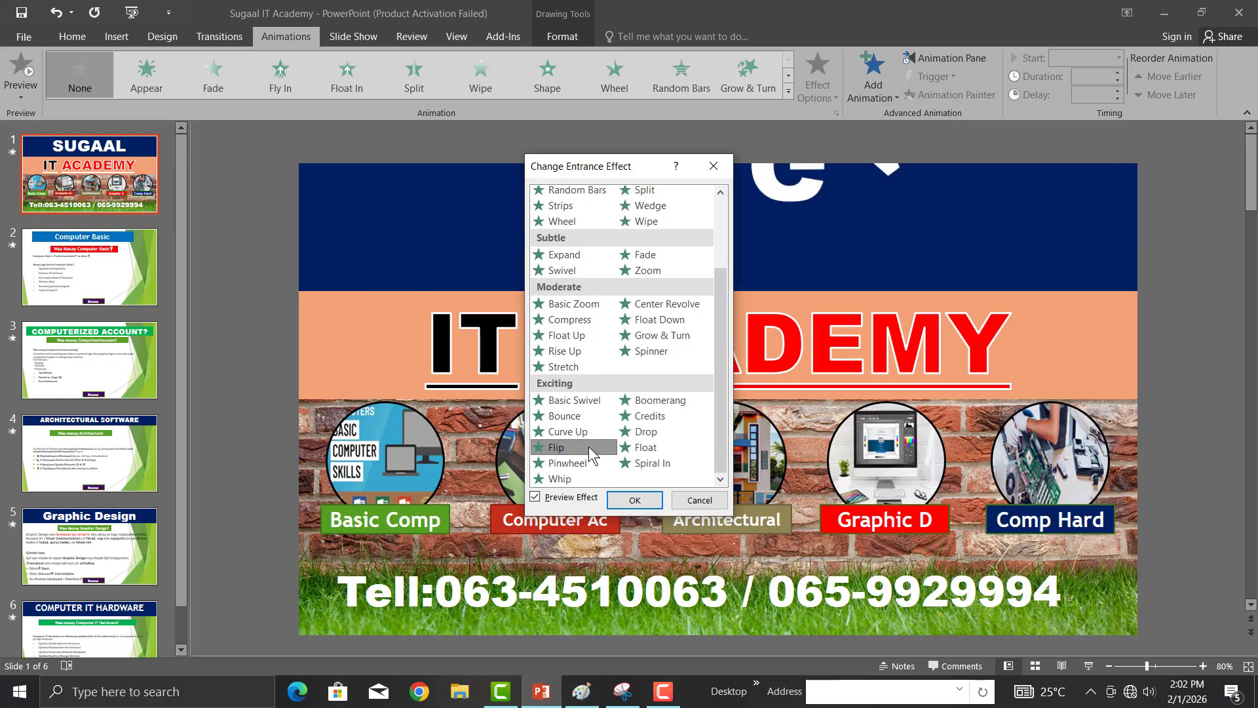
Apply the Float entrance effect to the SUGAAL title and lengthen the animation's duration.
click(638, 449)
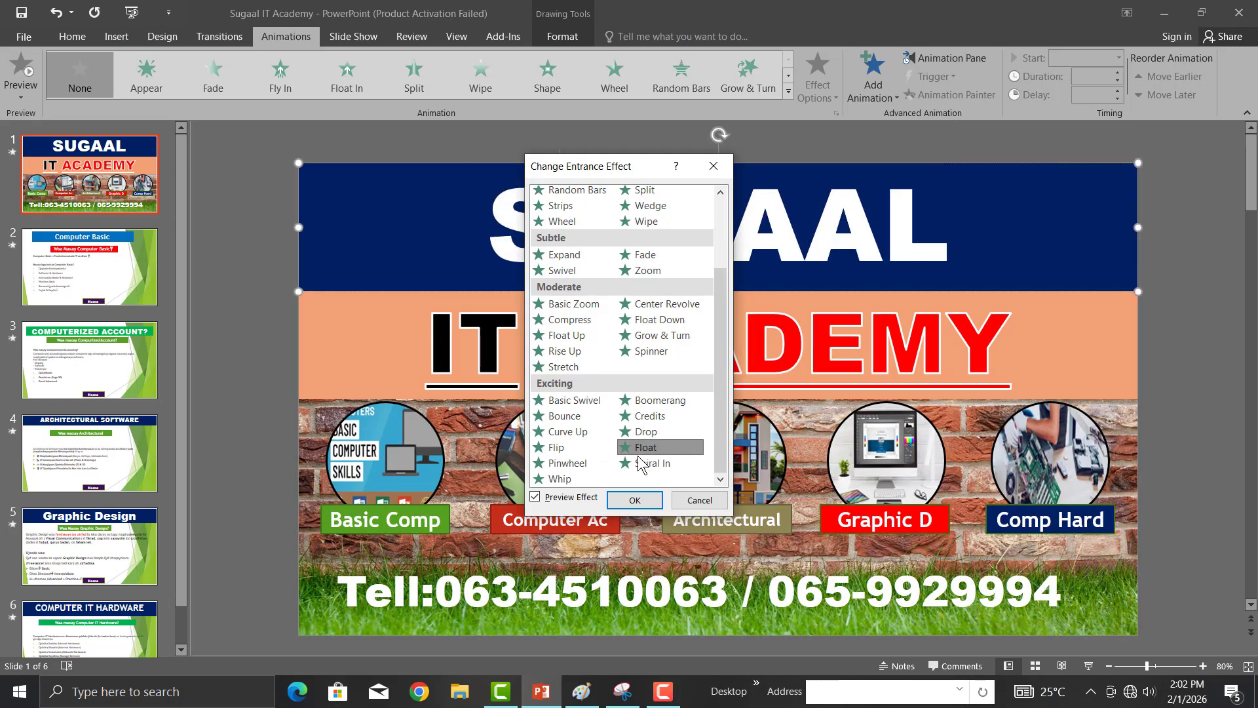
click(633, 500)
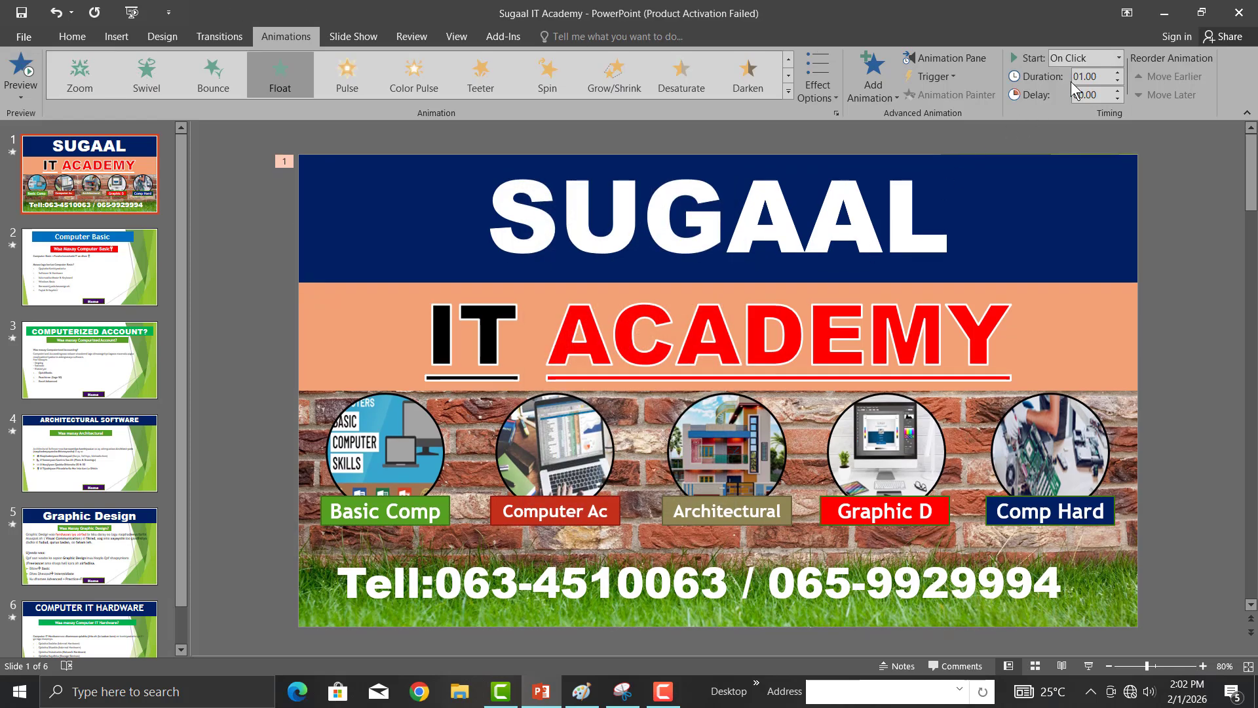
click(1119, 73)
click(1119, 74)
click(1118, 72)
click(1118, 73)
click(1118, 72)
click(1118, 73)
Apply the Split entrance animation to the IT ACADEMY text box and set its duration to 03.50.
click(568, 335)
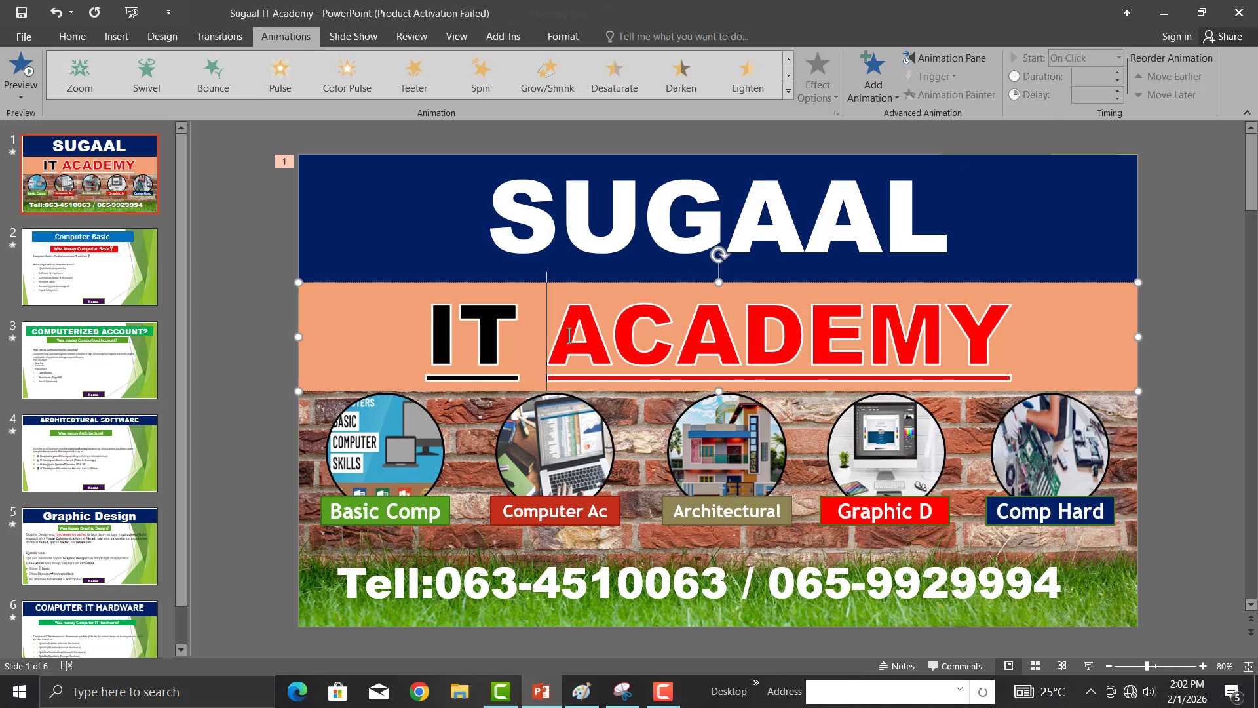
click(395, 83)
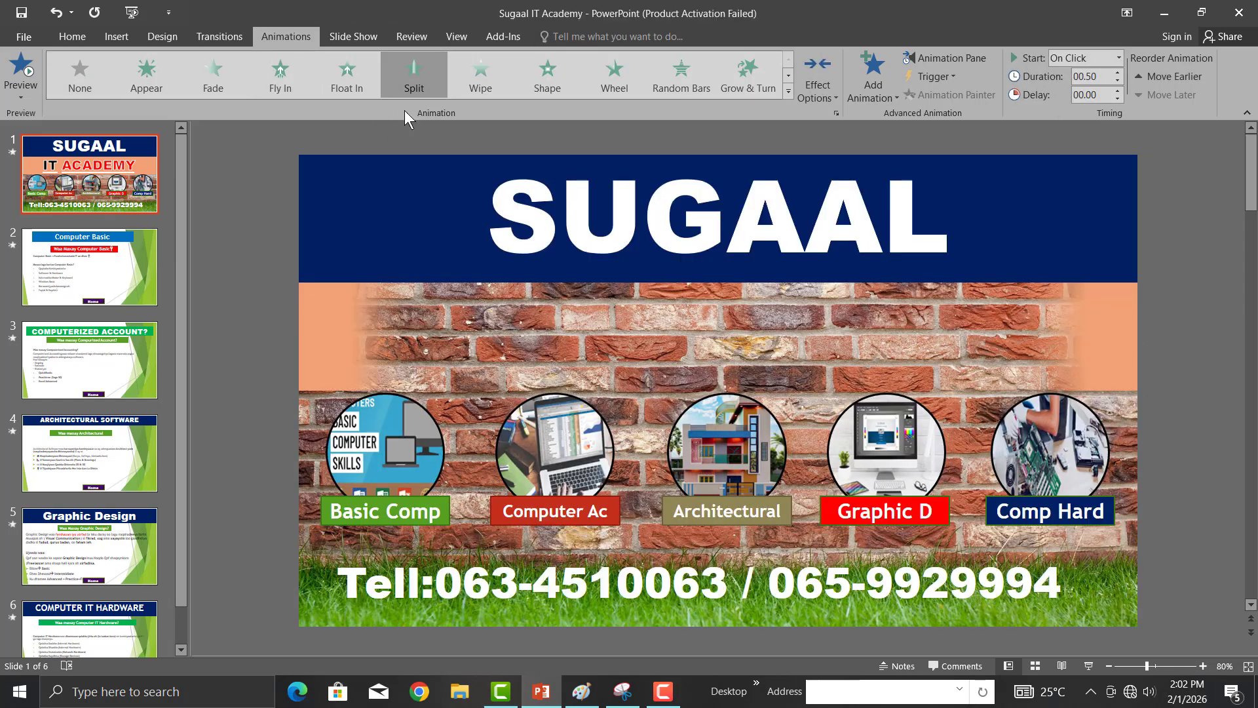
click(1117, 72)
click(1118, 73)
click(1118, 73)
click(1117, 73)
click(1118, 73)
click(1118, 73)
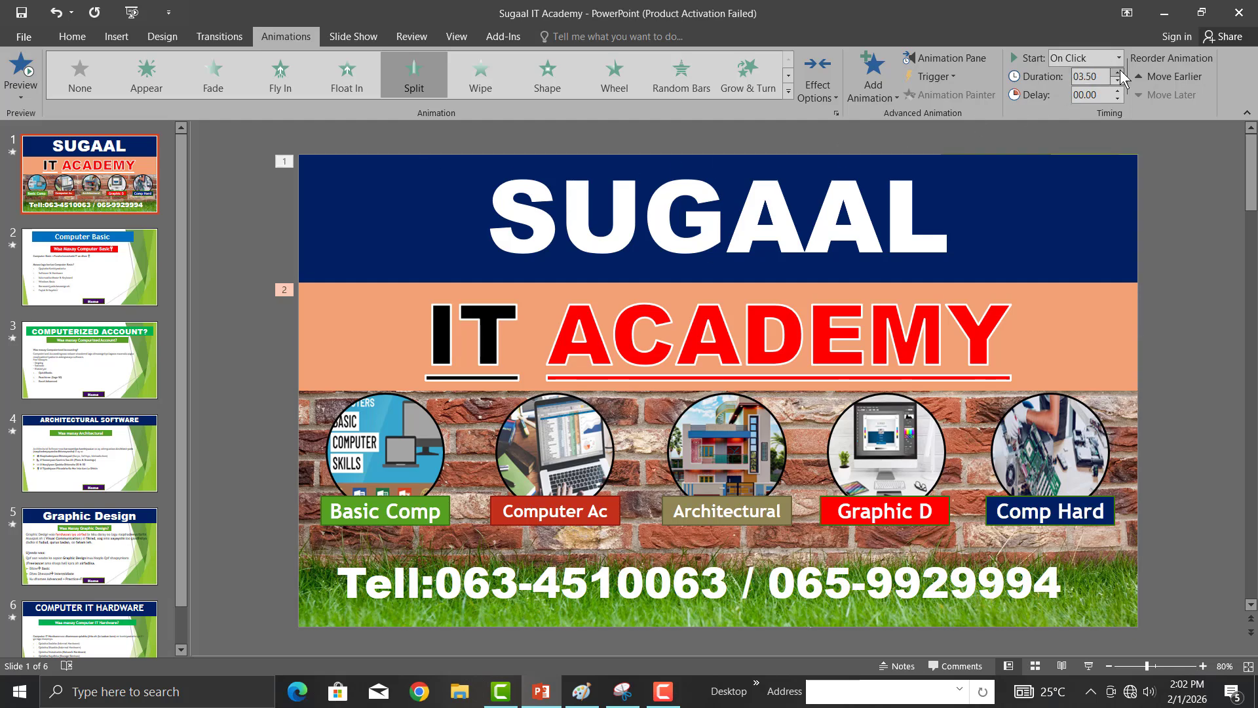
Apply the Fly In animation to all five course pictures together and lengthen its duration, entering 5 for the seconds.
click(410, 461)
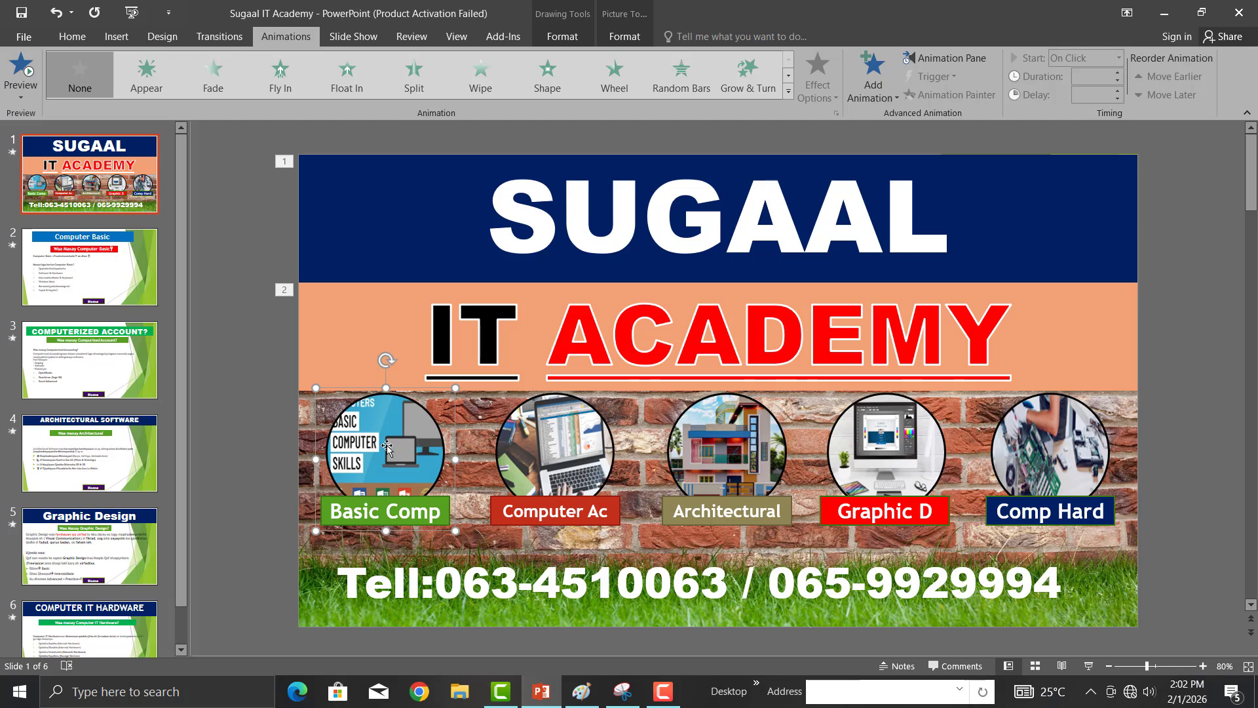
shift+click(553, 459)
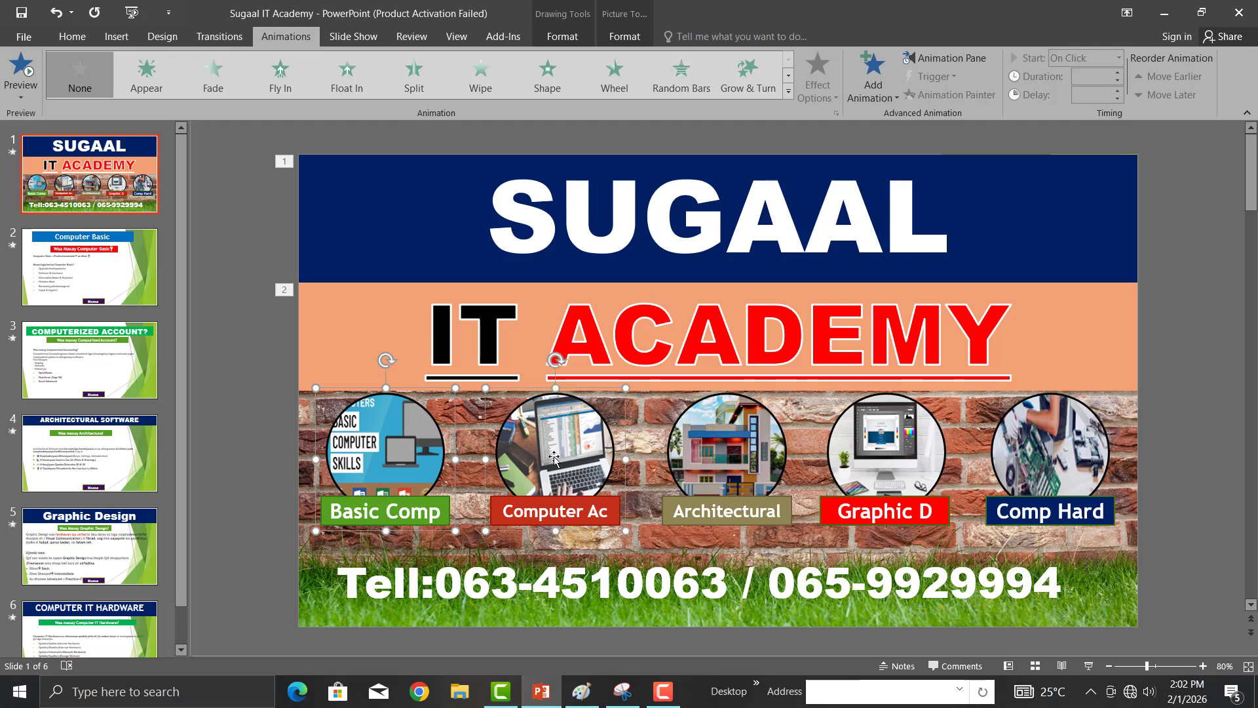
shift+click(734, 458)
shift+click(906, 460)
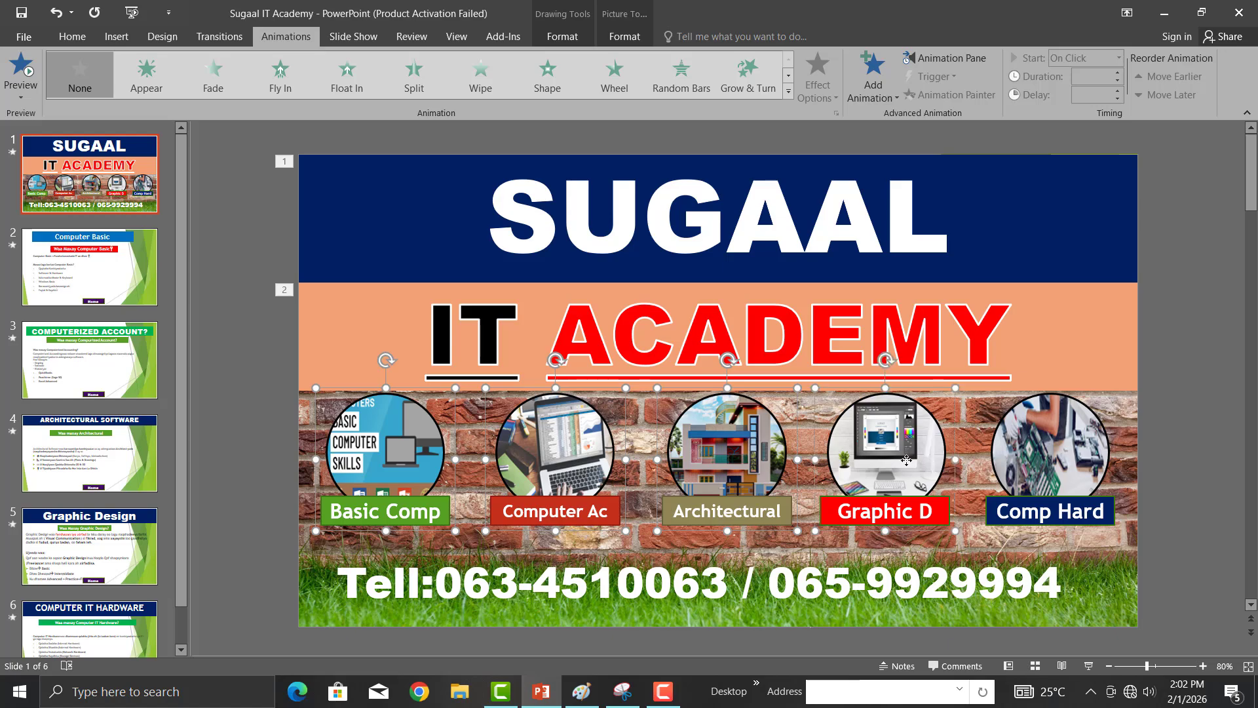
shift+click(1028, 461)
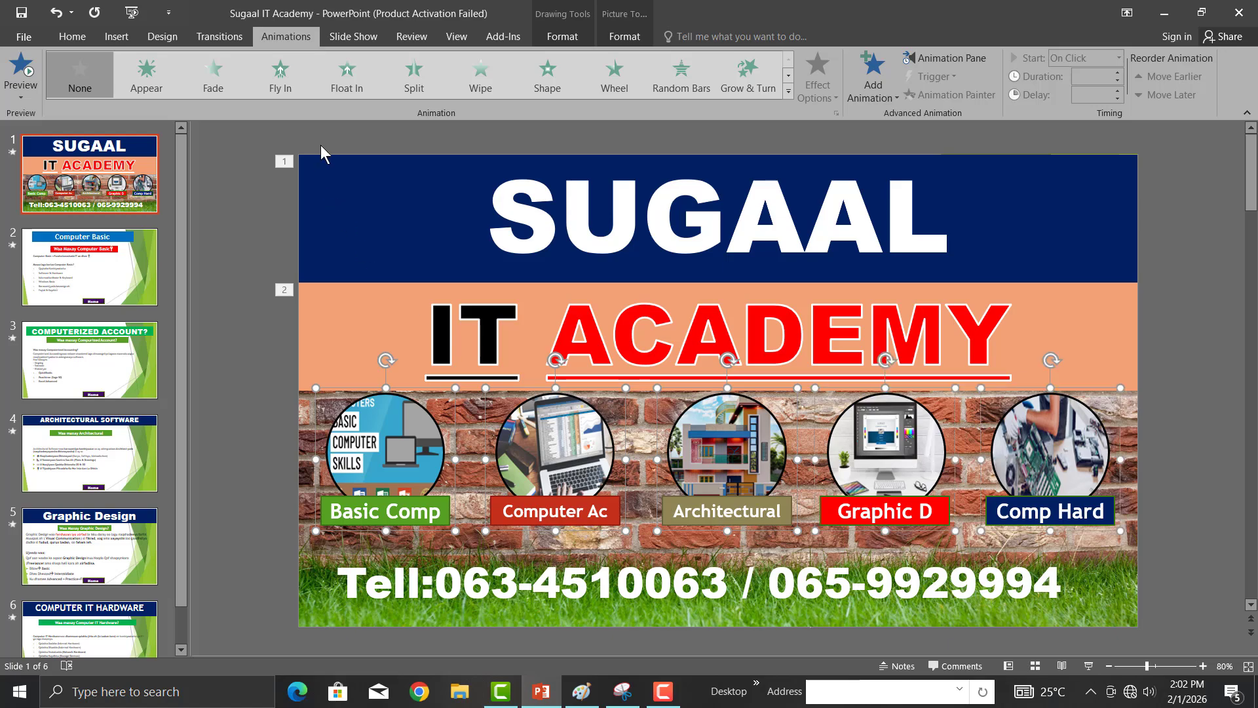
click(286, 89)
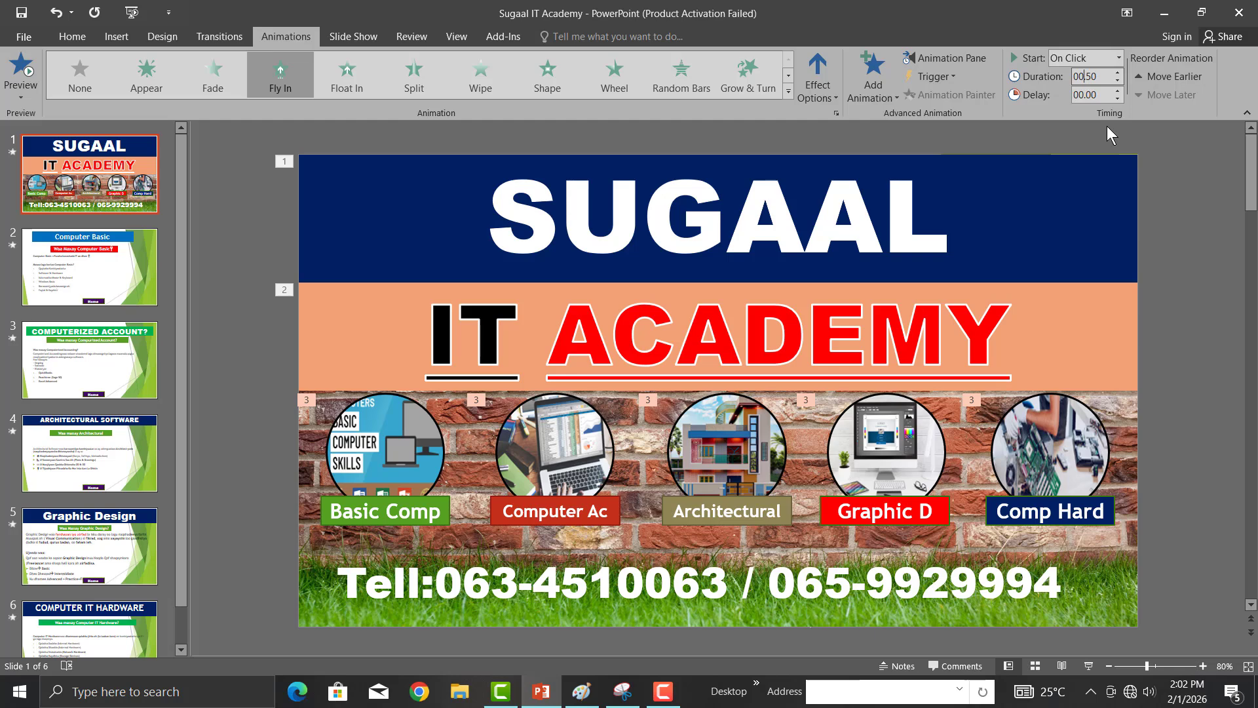
key(BackSpace)
text(5)
Try the Float In and Split entrance animations on the telephone number text box.
click(532, 575)
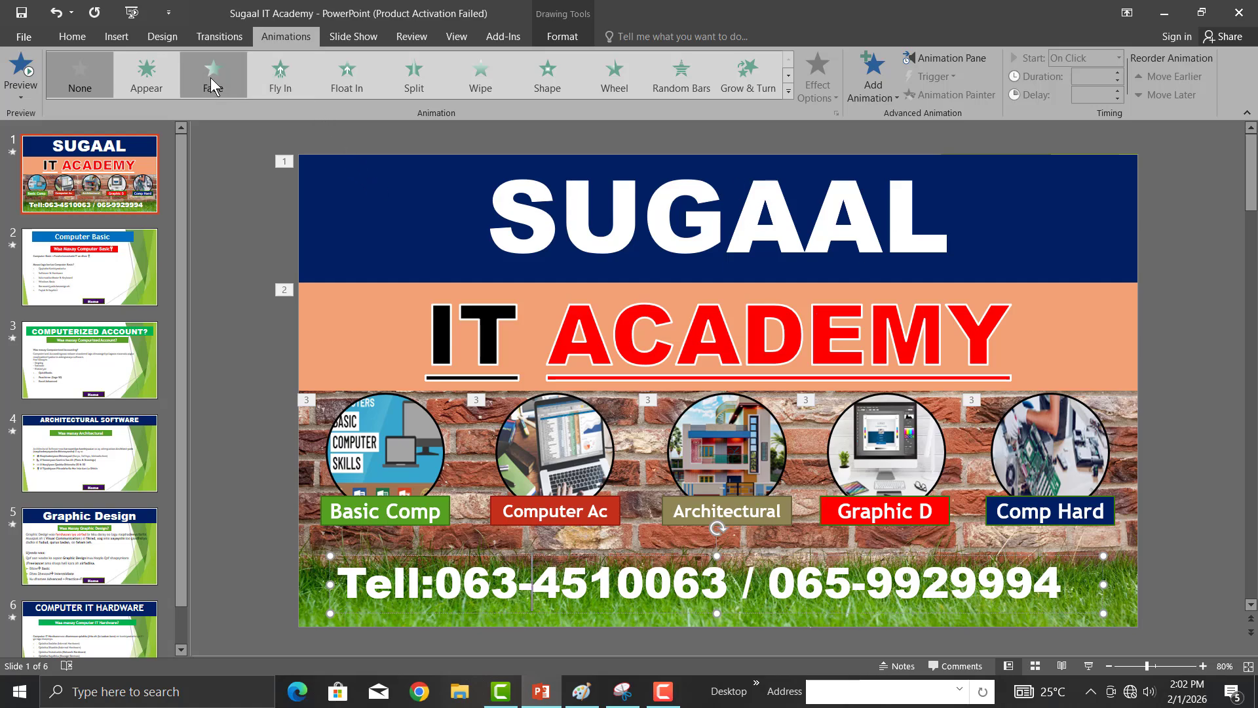
click(338, 80)
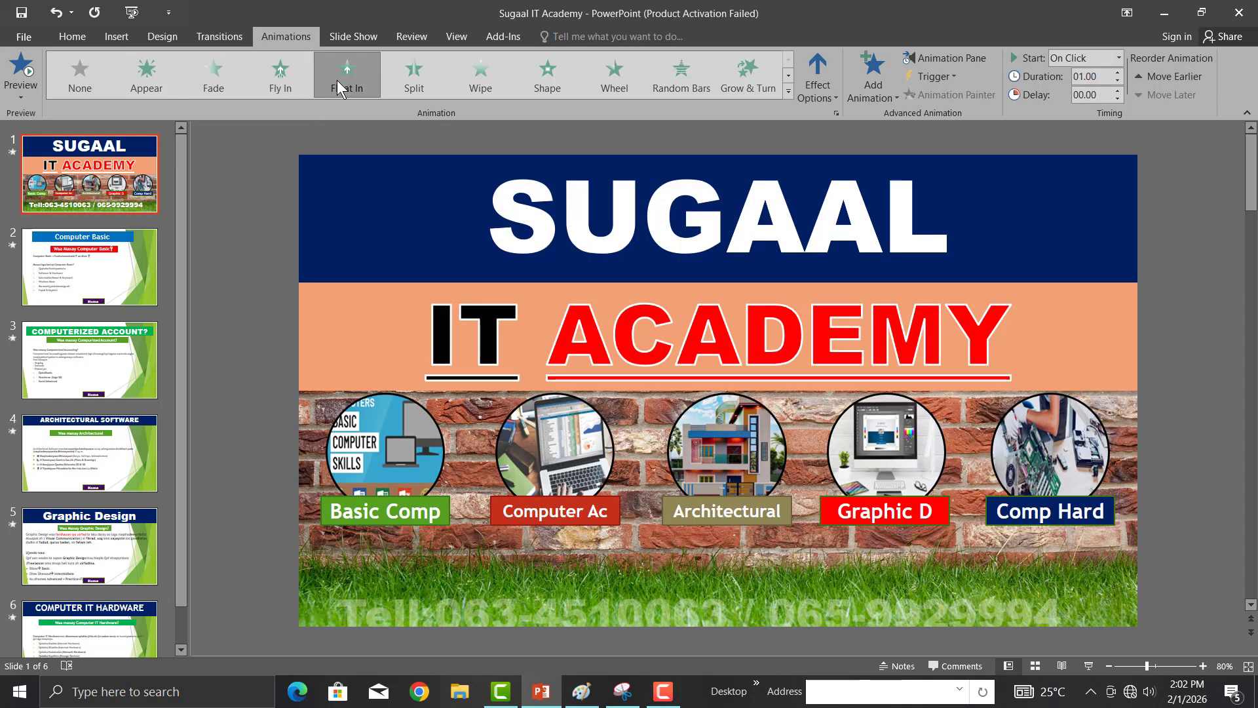
click(403, 83)
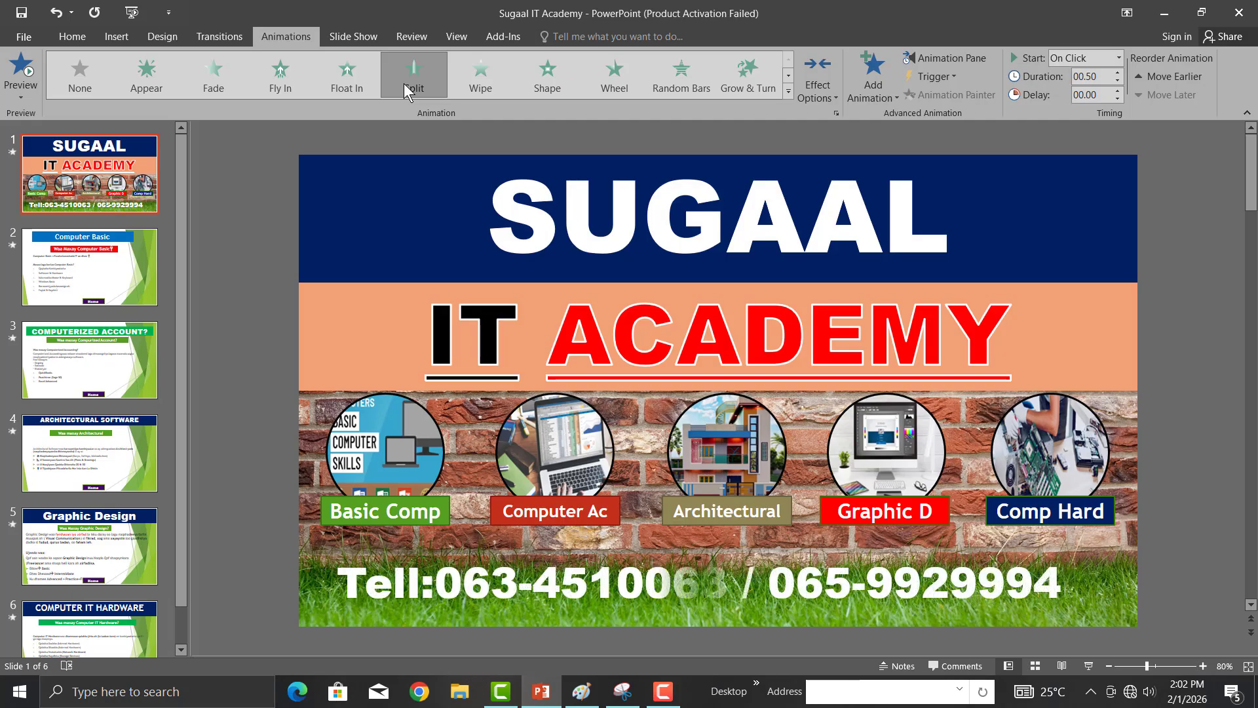
Change the telephone number text box's entrance effect to Flip from the Exciting category.
click(787, 91)
click(110, 519)
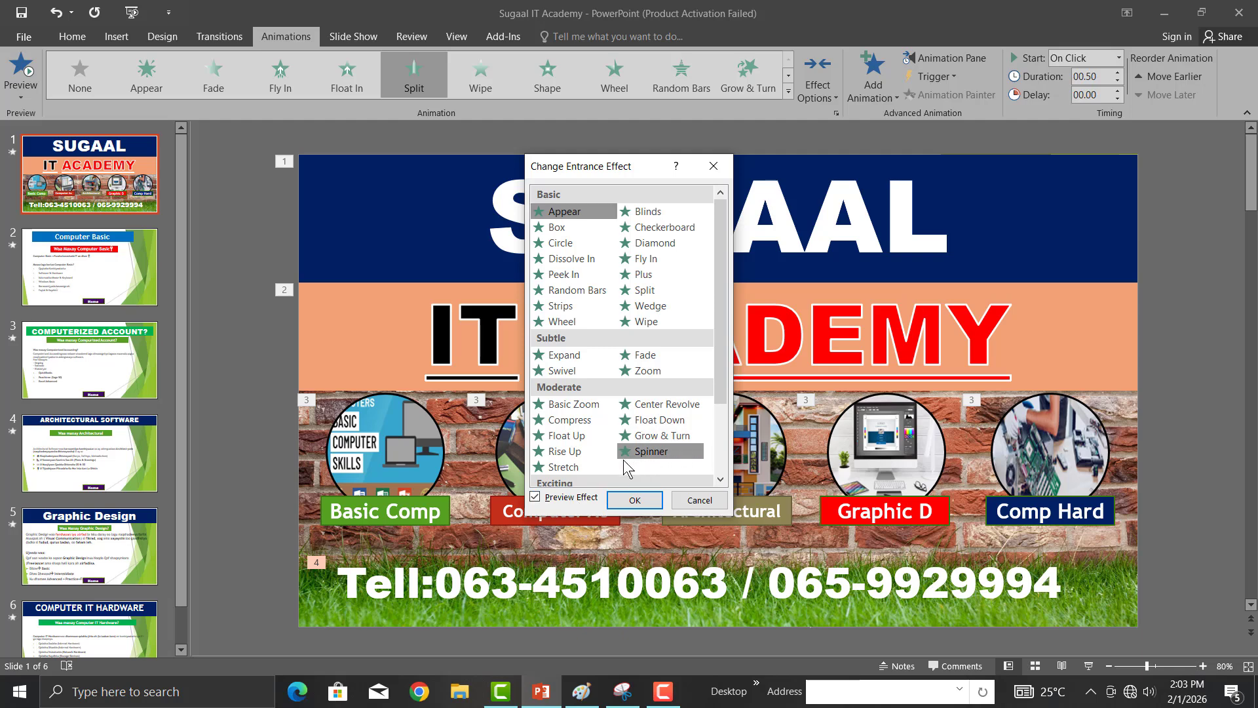
scroll(577, 463, down, 2)
click(564, 450)
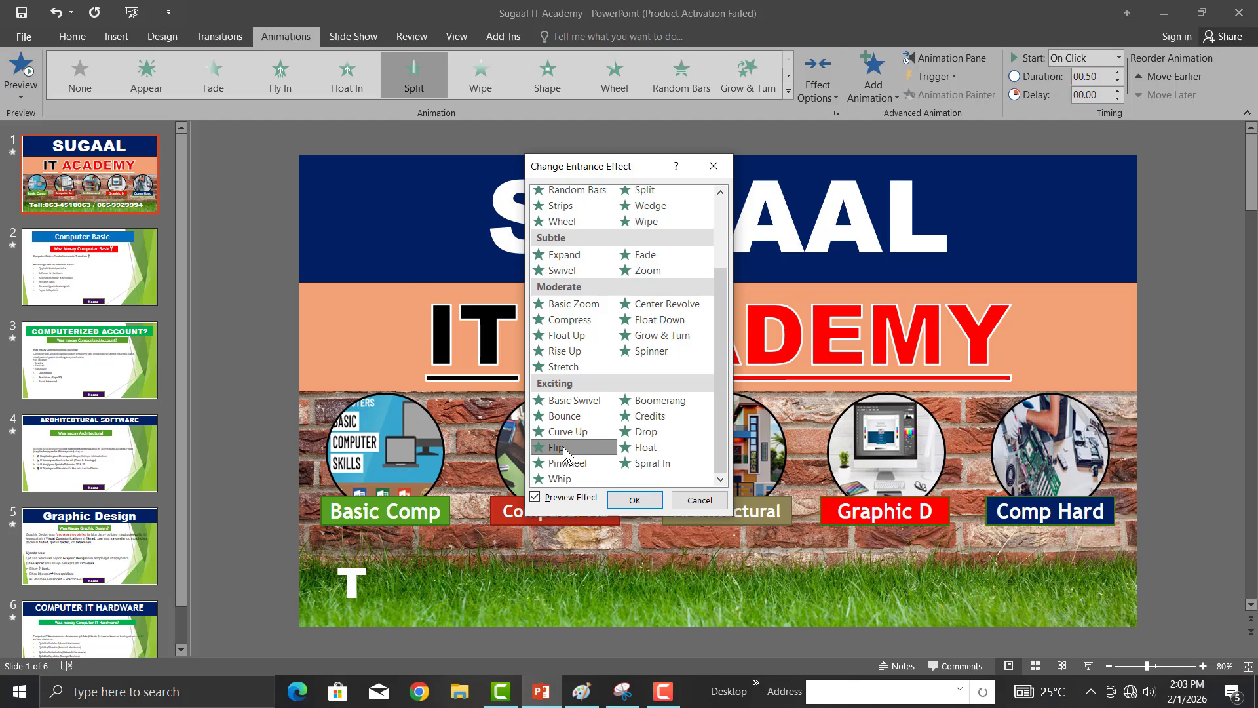
click(633, 502)
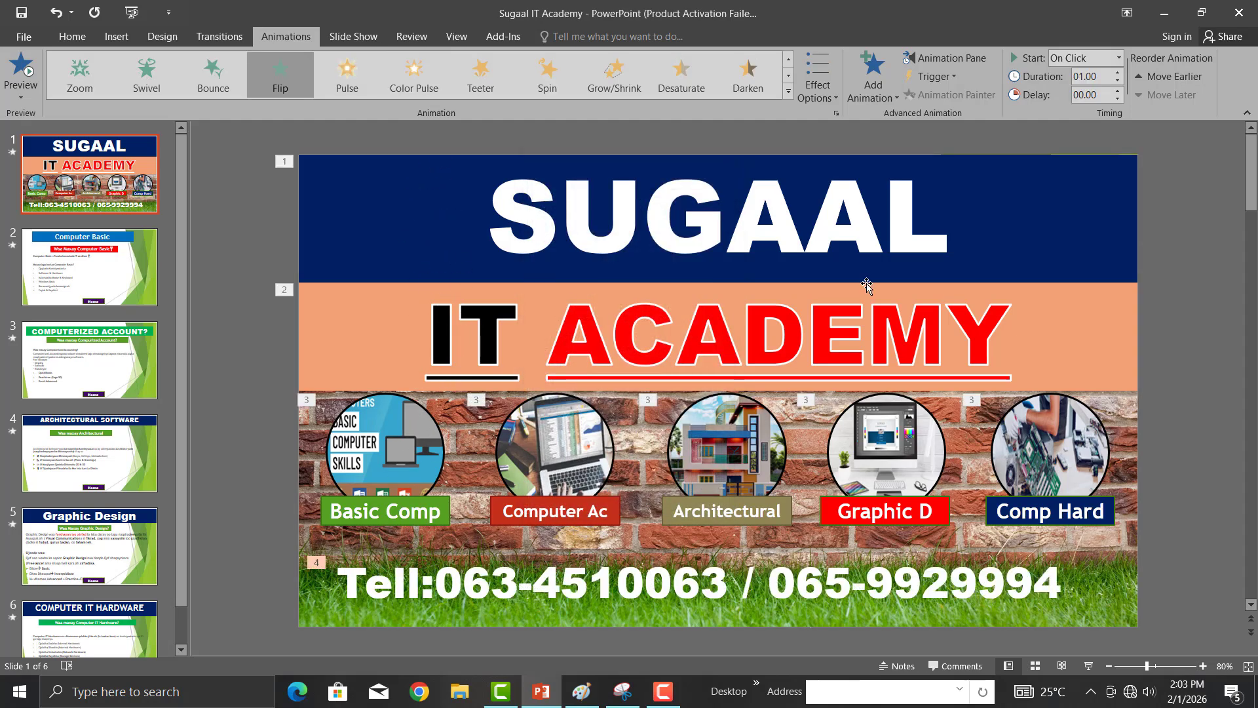
Lengthen the duration of the telephone number text box's Flip animation in repeated small increments.
click(1117, 73)
click(1118, 72)
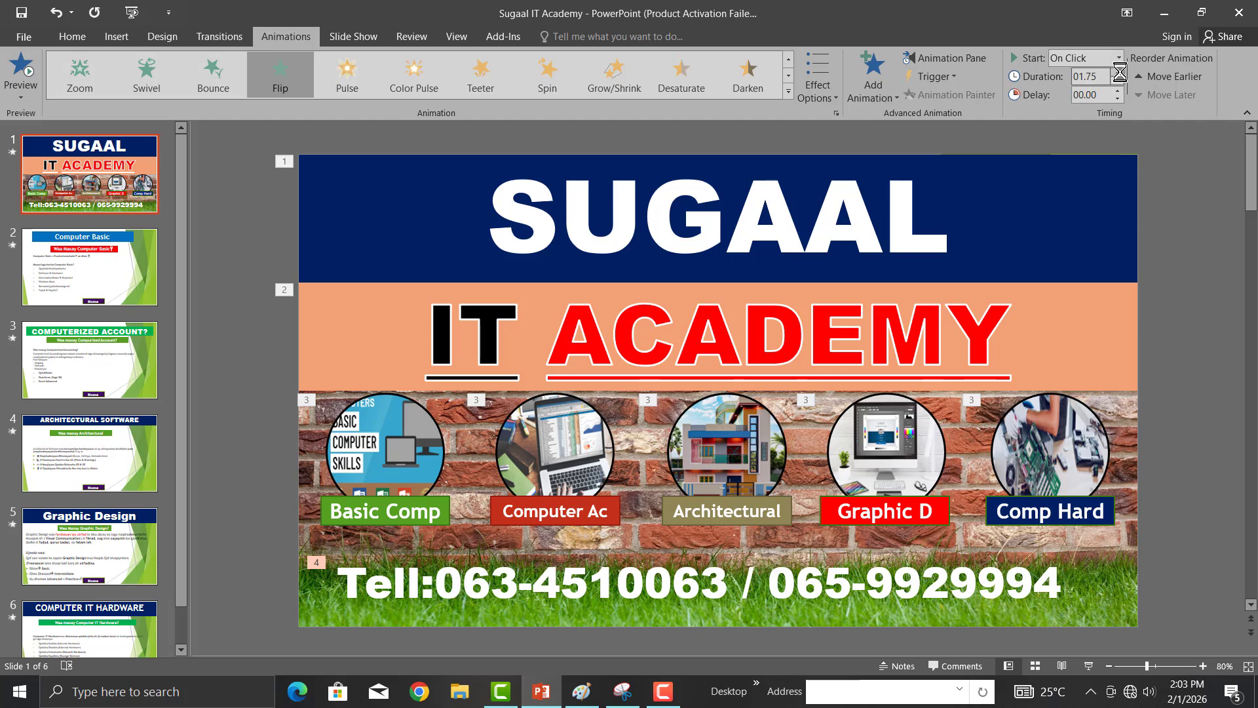
click(1117, 73)
click(1117, 73)
click(1118, 73)
click(1117, 73)
click(1117, 73)
Run the slide show from the first slide to check the transitions and animations.
key(F5)
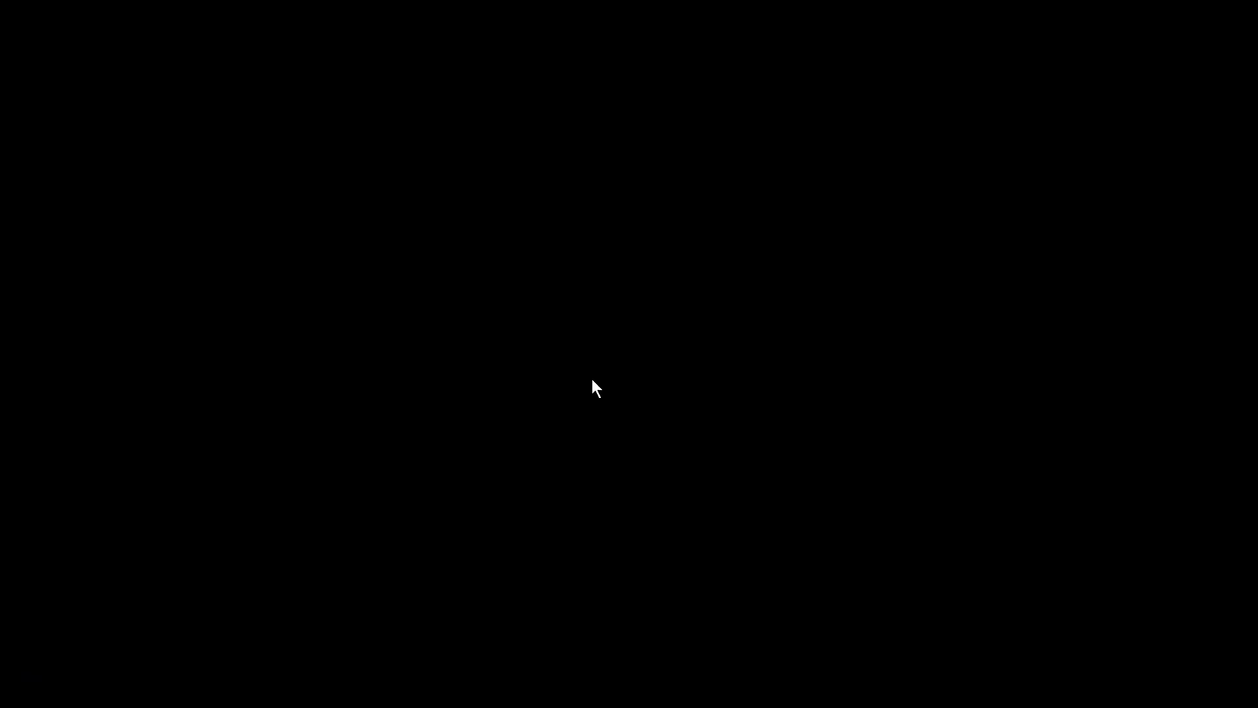